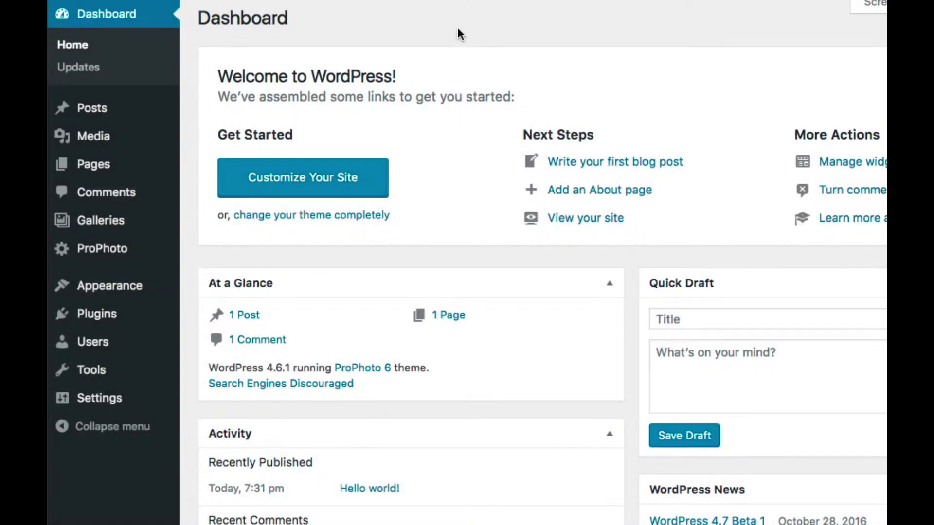
Go to ProPhoto > Manage Designs and scroll down to the Square pattern card.
{"action": "mouse_move", "coordinate": [102, 249]}
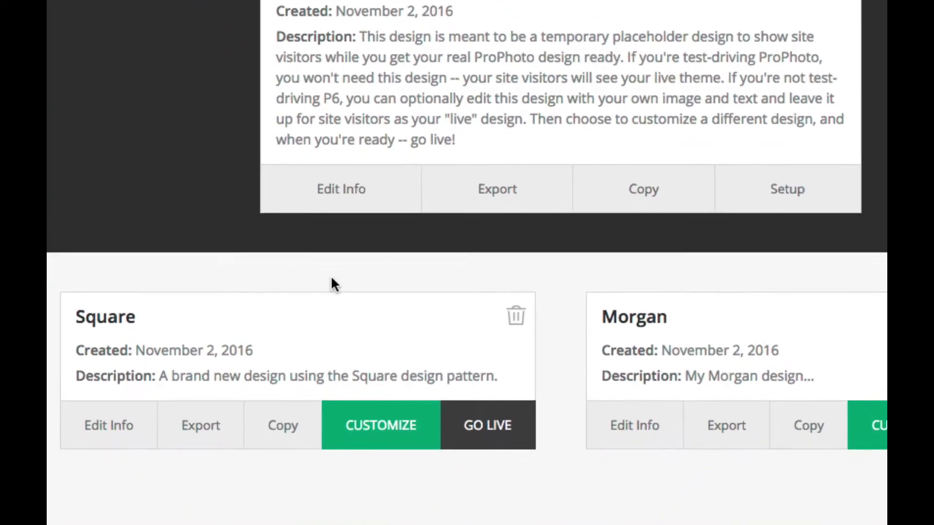
{"action": "left_click", "coordinate": [334, 520]}
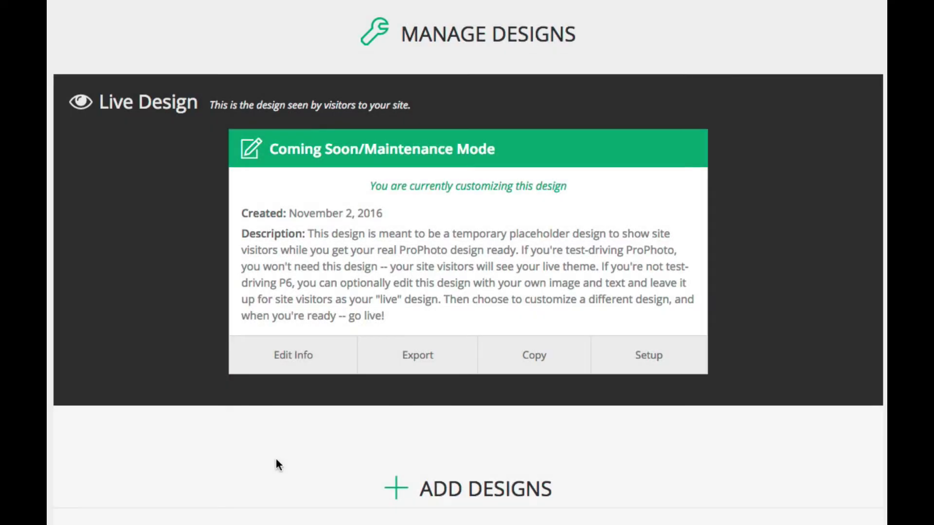
{"action": "scroll", "coordinate": [276, 459], "scroll_direction": "down", "scroll_amount": 10}
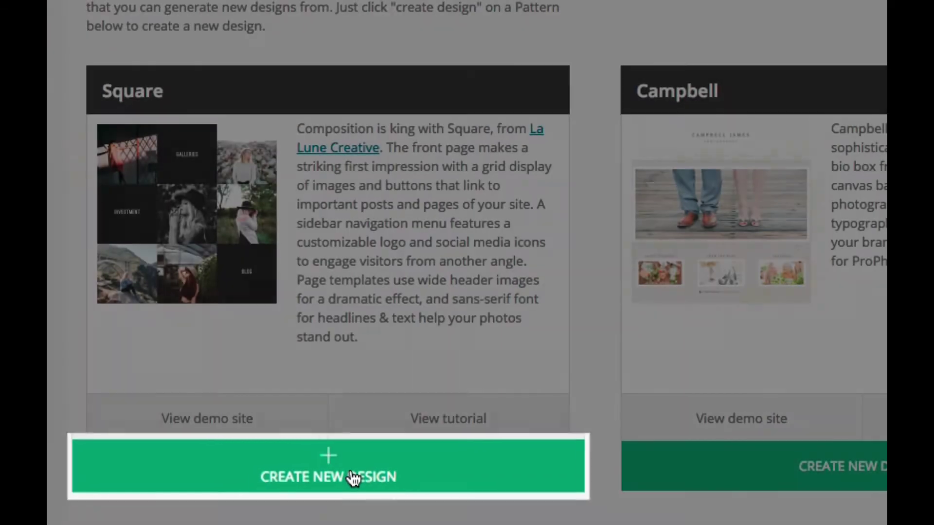
Copy the Square pattern into a new design, keeping the default name Square.
{"action": "left_click", "coordinate": [355, 474]}
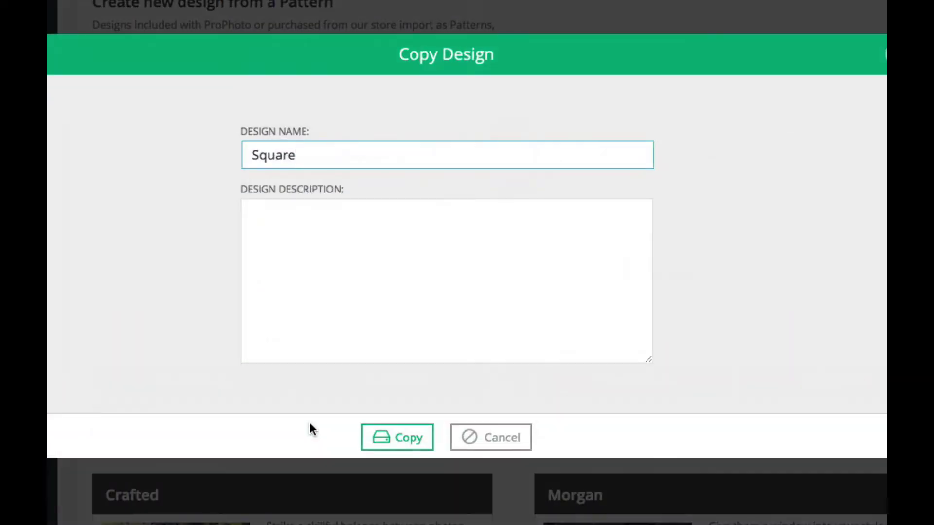
{"action": "left_click", "coordinate": [382, 440]}
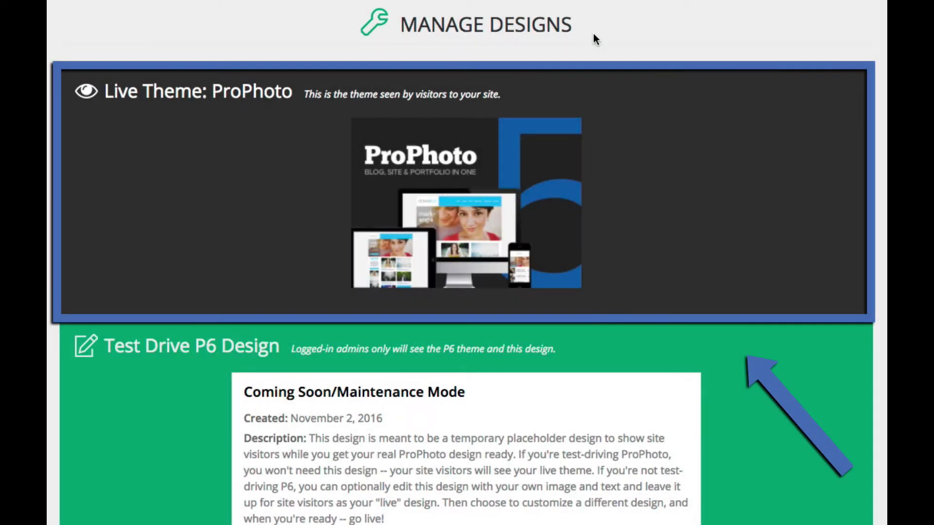
{"action": "scroll", "coordinate": [503, 133], "scroll_direction": "down", "scroll_amount": 5}
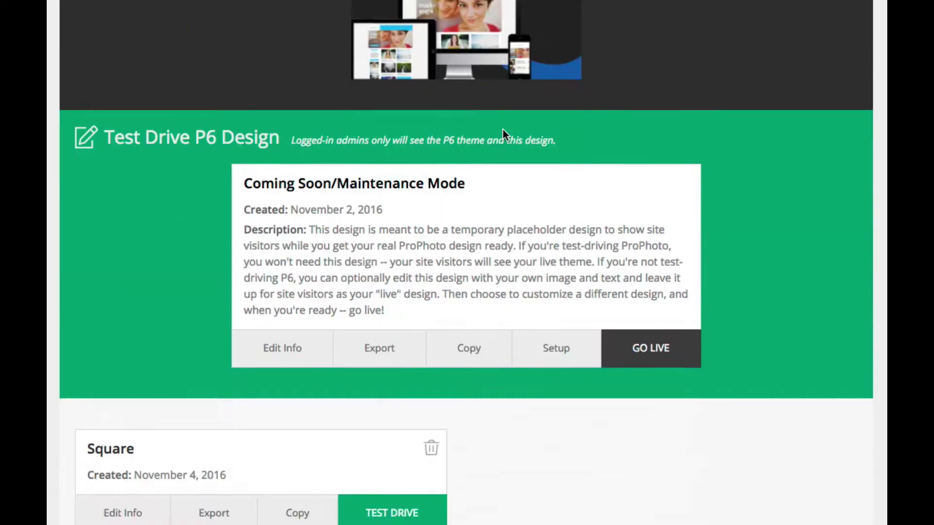
{"action": "scroll", "coordinate": [503, 130], "scroll_direction": "down", "scroll_amount": 5}
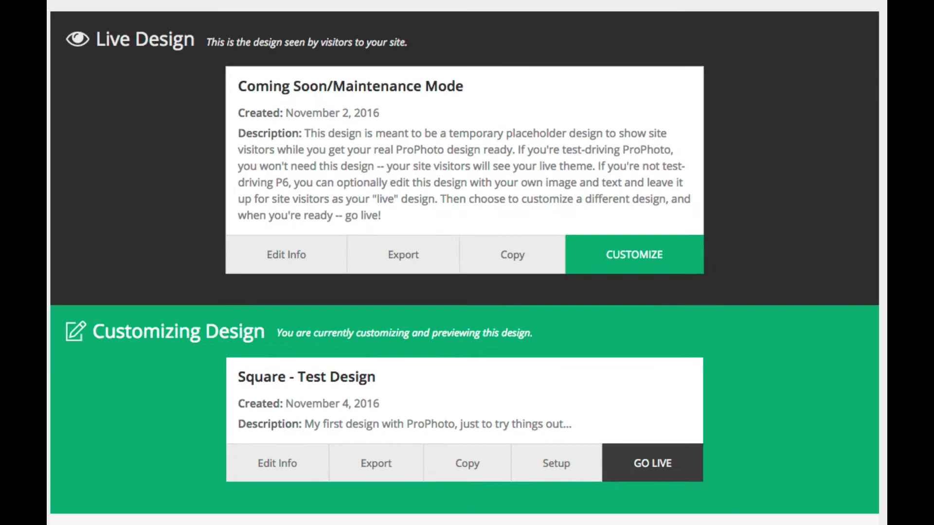
Copy the Square pattern again, naming the new design 'Square - Final Design'.
{"action": "scroll", "coordinate": [467, 263], "scroll_direction": "down", "scroll_amount": 20}
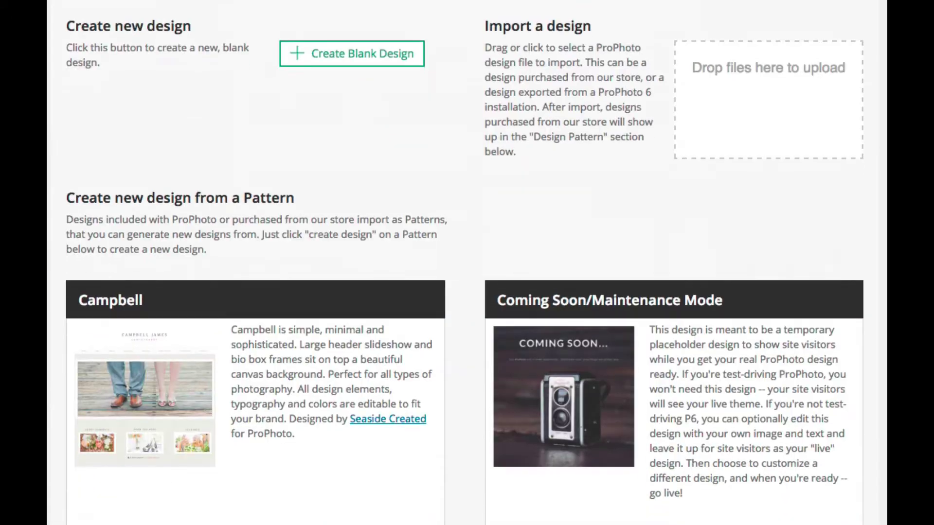
{"action": "scroll", "coordinate": [379, 486], "scroll_direction": "down", "scroll_amount": 5}
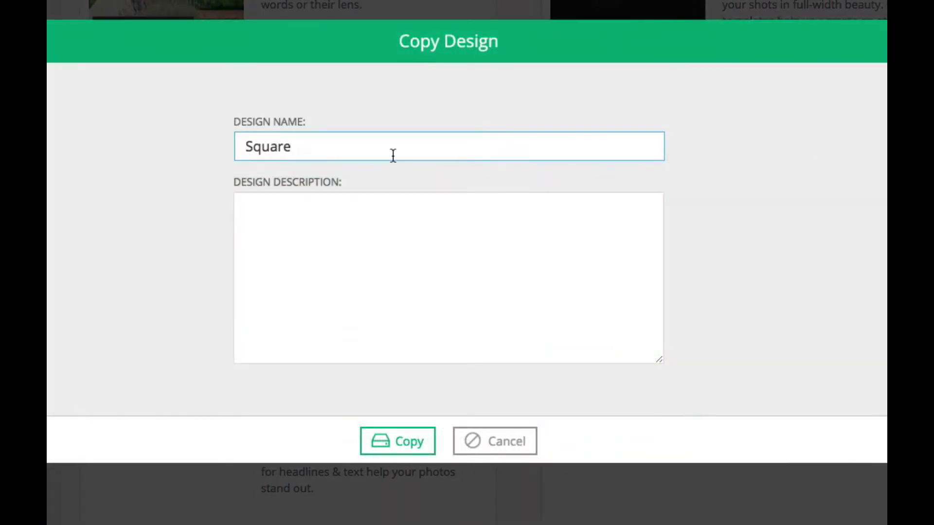
{"action": "type", "text": "- Final Design"}
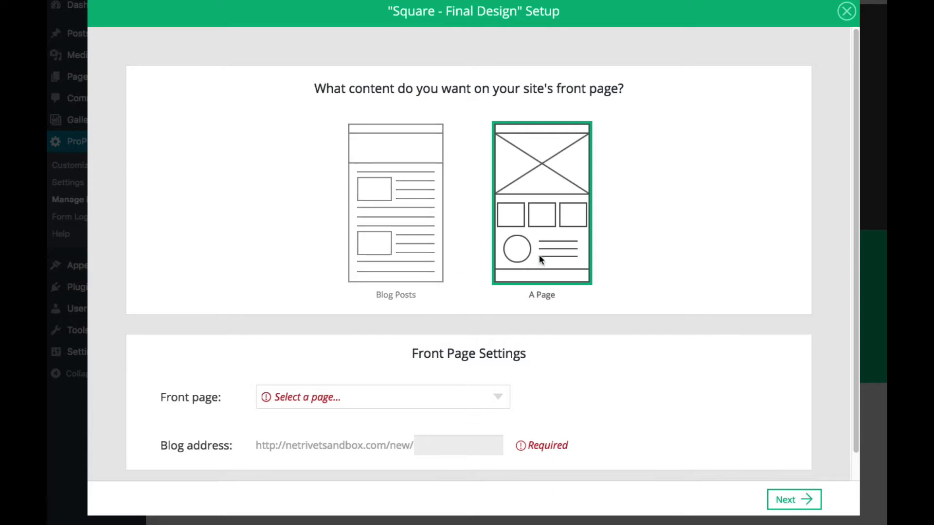
Make Home the front page and save 'blog' as the blog address.
{"action": "left_click", "coordinate": [506, 389]}
{"action": "left_click", "coordinate": [321, 466]}
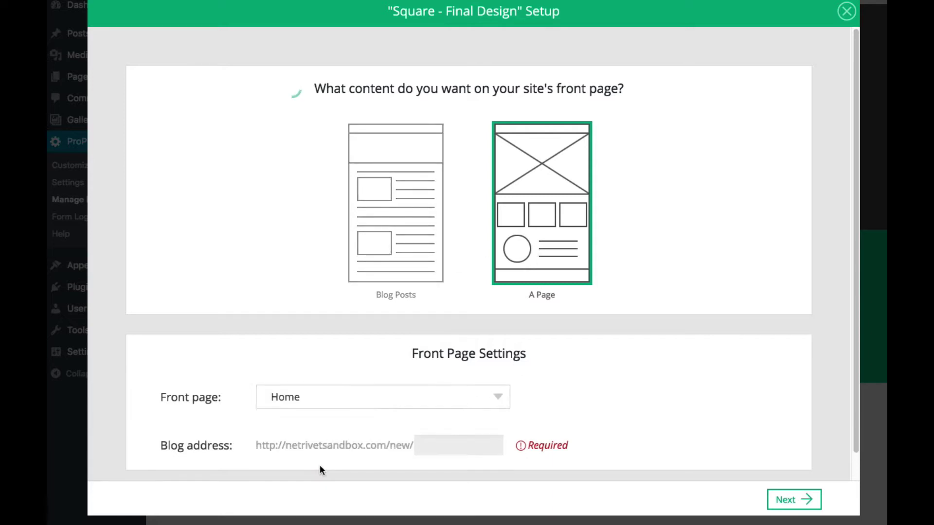
{"action": "left_click", "coordinate": [437, 441]}
{"action": "type", "text": "blog"}
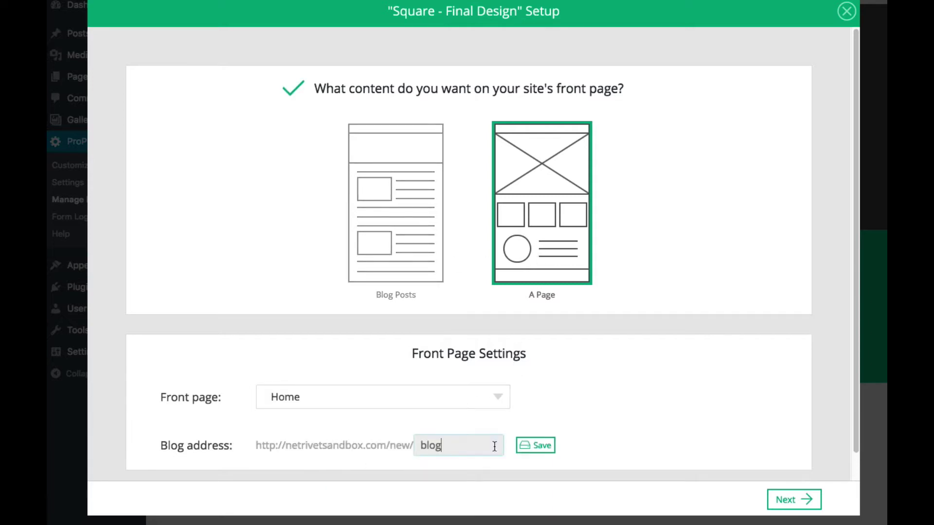
{"action": "left_click", "coordinate": [522, 444]}
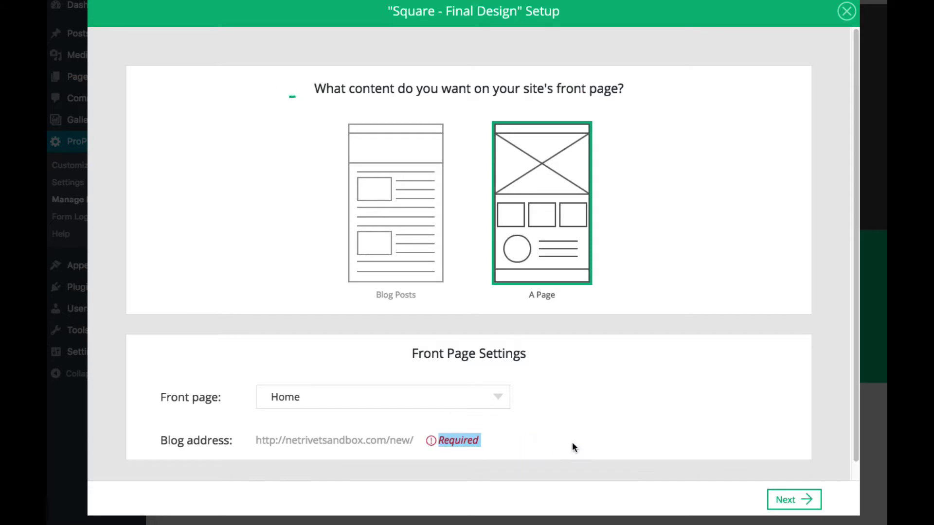
Assign the Portfolio page to the Square Portfolio template and a new 'About' page to the About template.
{"action": "left_click", "coordinate": [783, 498]}
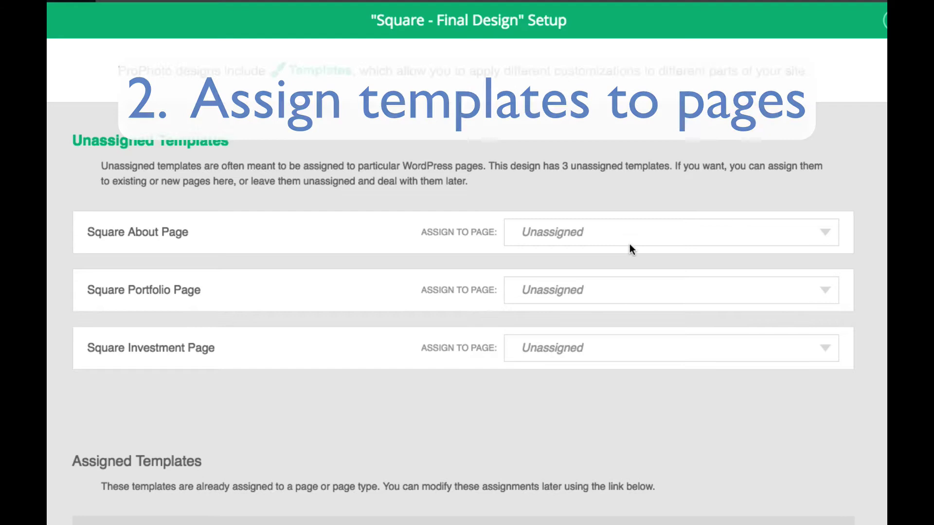
{"action": "left_click", "coordinate": [641, 291]}
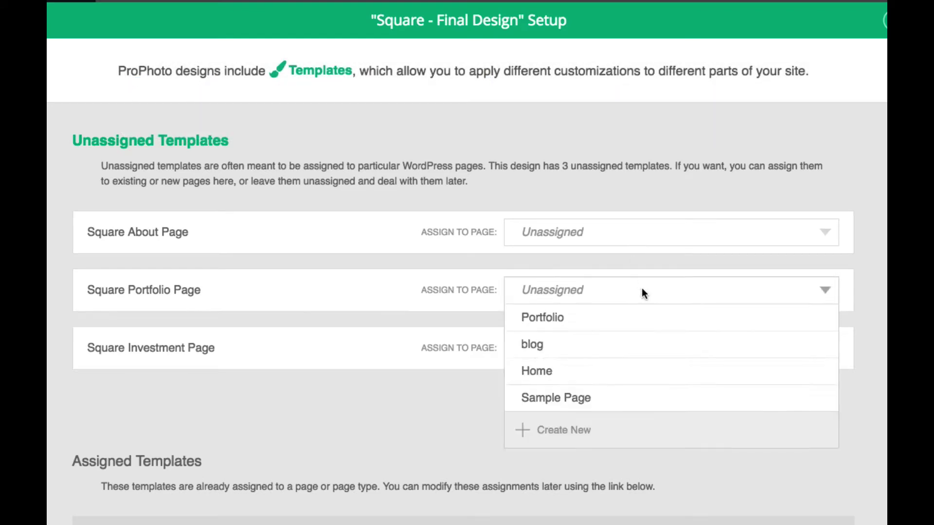
{"action": "left_click", "coordinate": [613, 321]}
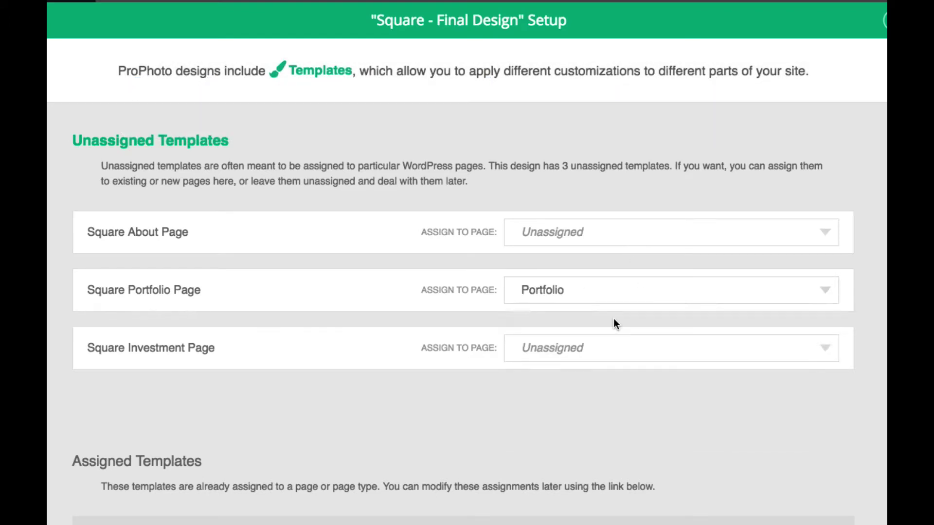
{"action": "left_click", "coordinate": [665, 232]}
{"action": "left_click", "coordinate": [589, 375]}
{"action": "type", "text": "About"}
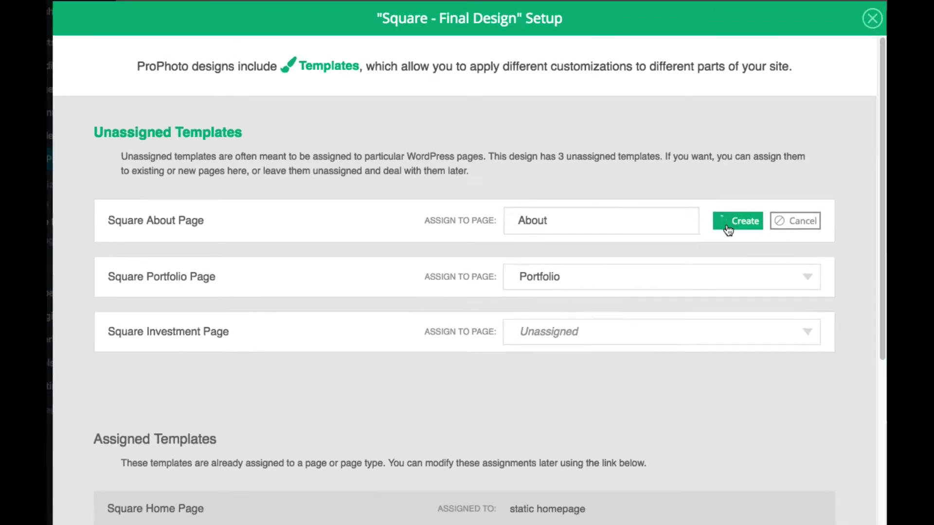
{"action": "left_click", "coordinate": [740, 240]}
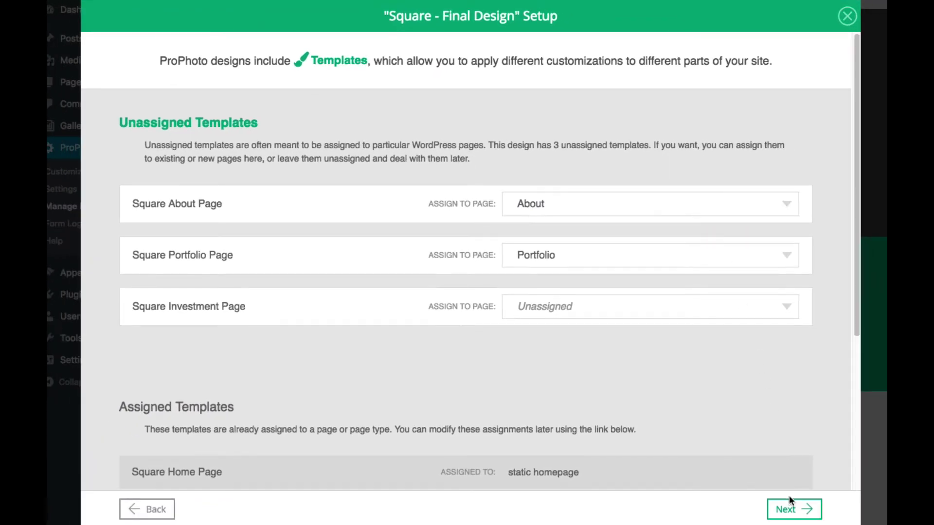
{"action": "left_click", "coordinate": [792, 509]}
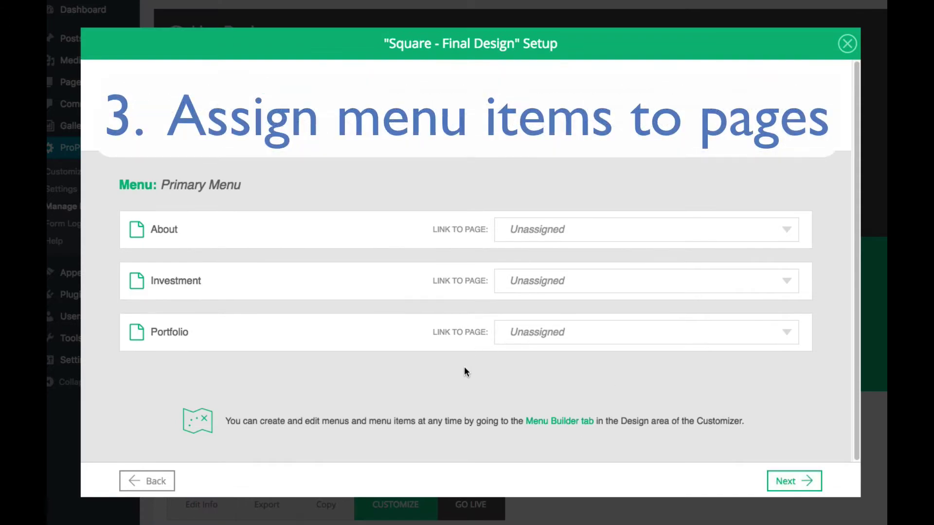
Link the About menu item to the About page and Investment to a newly created 'Investment' page, then finish setup.
{"action": "left_click", "coordinate": [570, 228]}
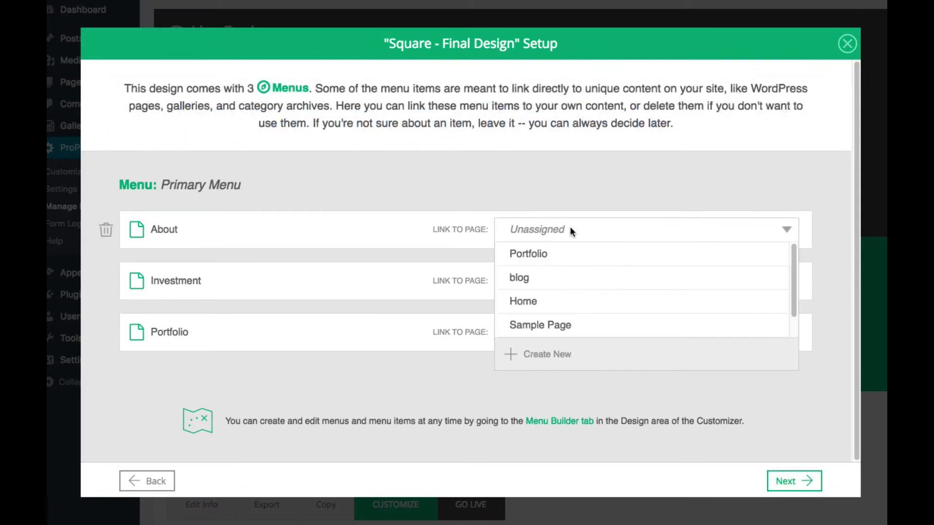
{"action": "scroll", "coordinate": [610, 282], "scroll_direction": "down", "scroll_amount": 1}
{"action": "left_click", "coordinate": [569, 325]}
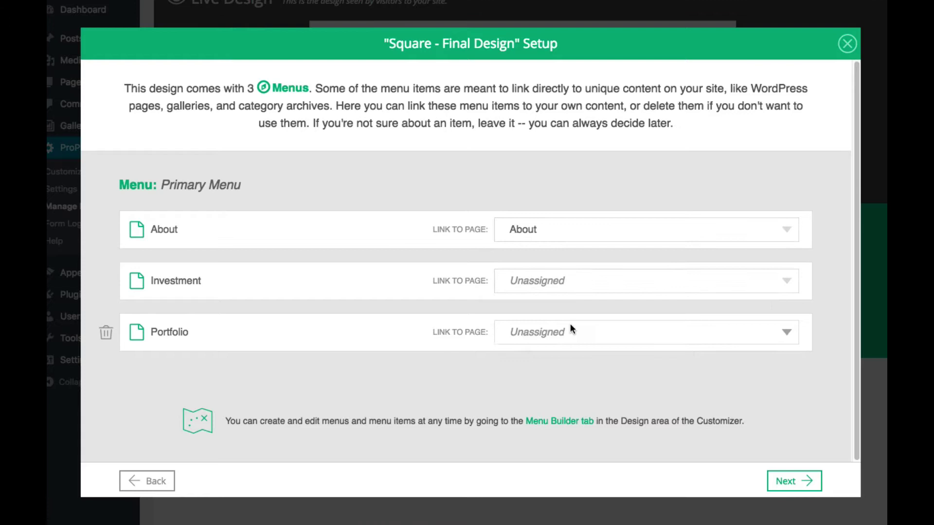
{"action": "left_click", "coordinate": [599, 282]}
{"action": "left_click", "coordinate": [573, 404]}
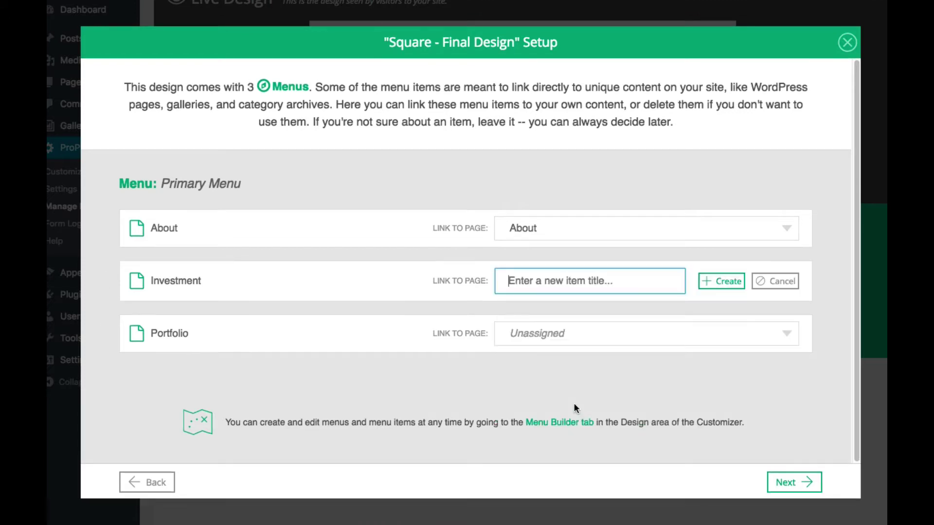
{"action": "type", "text": "Investment"}
{"action": "left_click", "coordinate": [725, 283]}
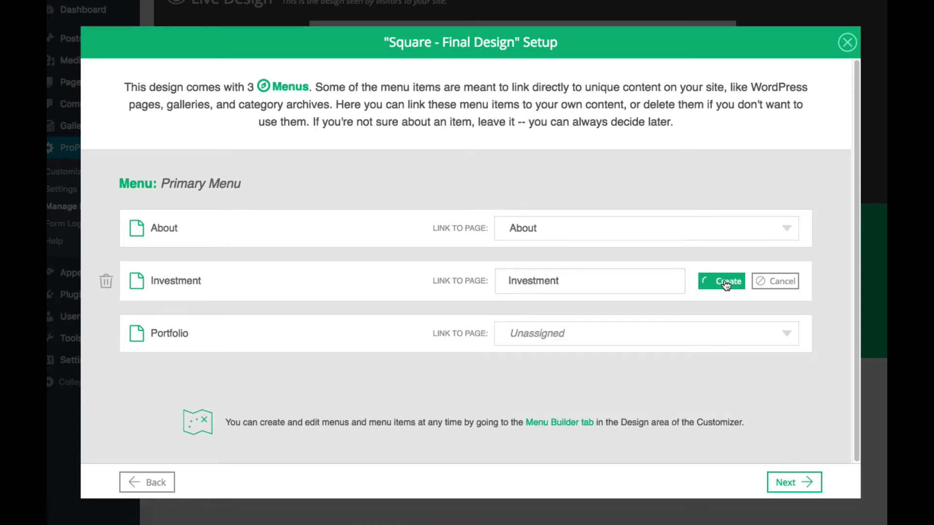
{"action": "left_click", "coordinate": [793, 481]}
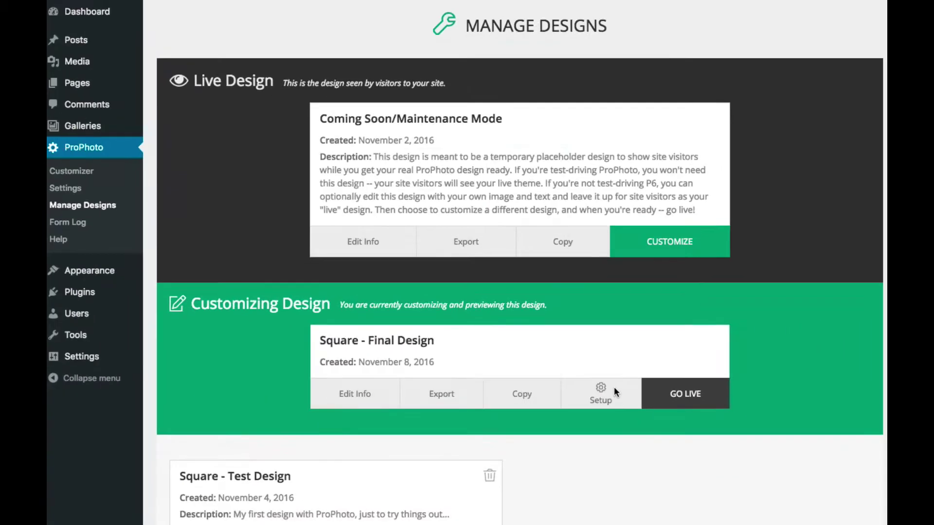
Reopen the Square - Final Design setup, then reveal the ProPhoto sidebar entries on the Dashboard.
{"action": "left_click", "coordinate": [622, 444]}
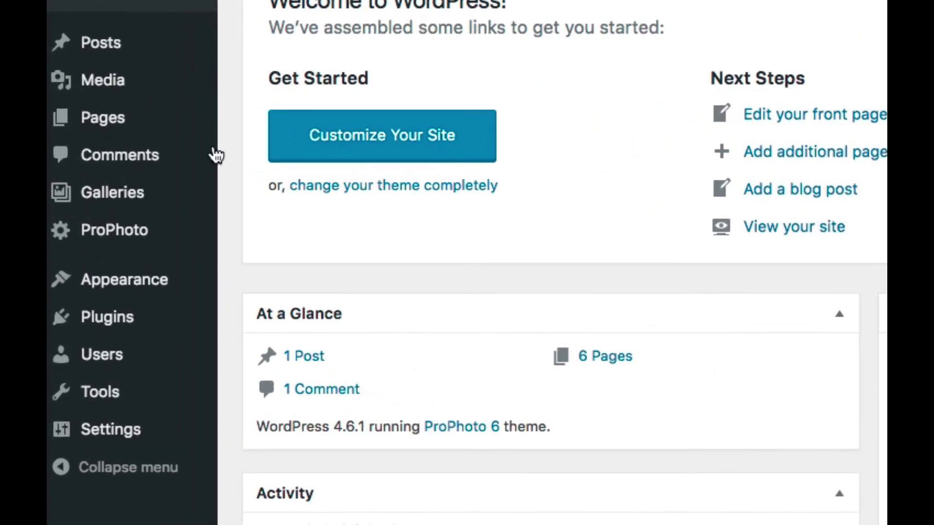
{"action": "mouse_move", "coordinate": [136, 191]}
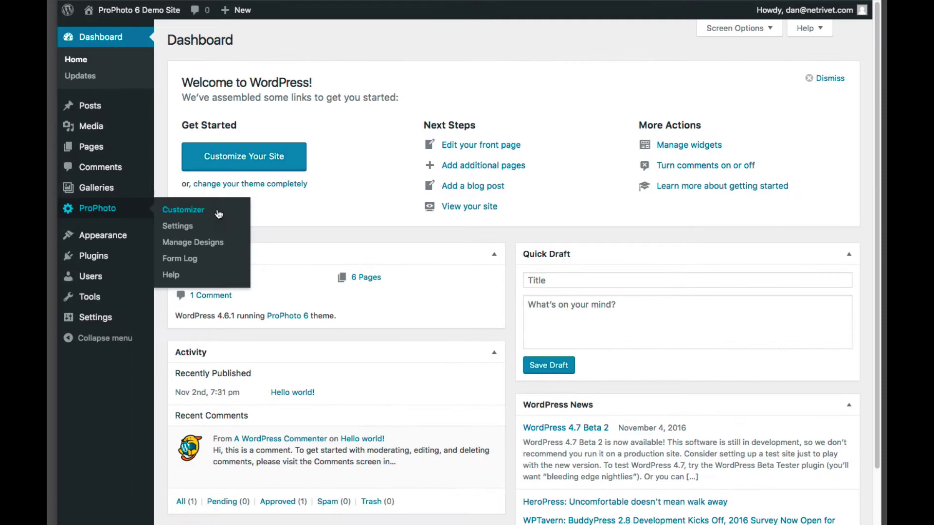
Open the ProPhoto Customizer, preview Available Templates, and return to the Square Base Template layout.
{"action": "left_click", "coordinate": [360, 248]}
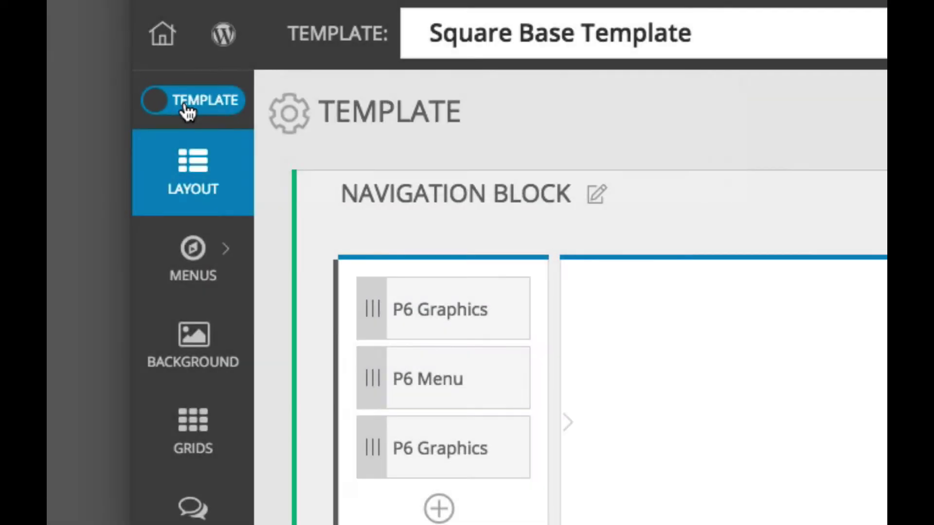
{"action": "left_click", "coordinate": [187, 109]}
{"action": "left_click", "coordinate": [187, 109]}
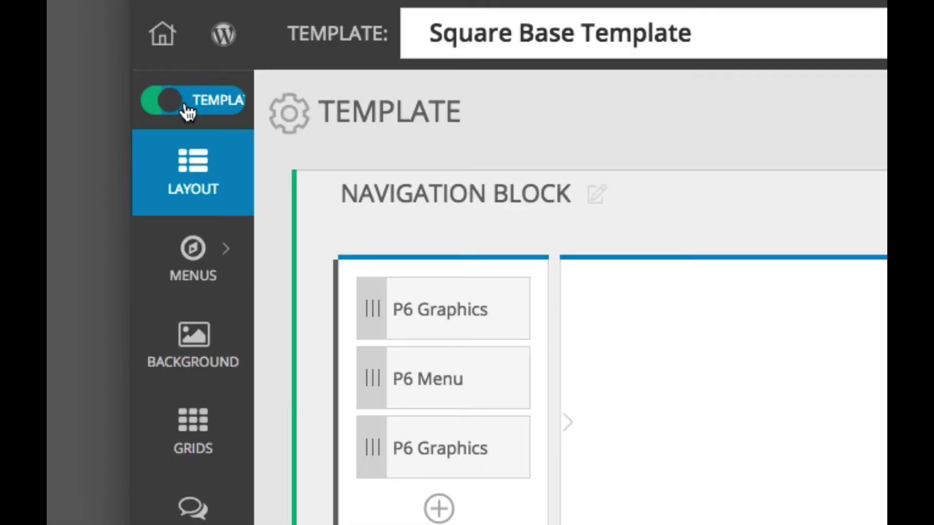
{"action": "left_click", "coordinate": [187, 109]}
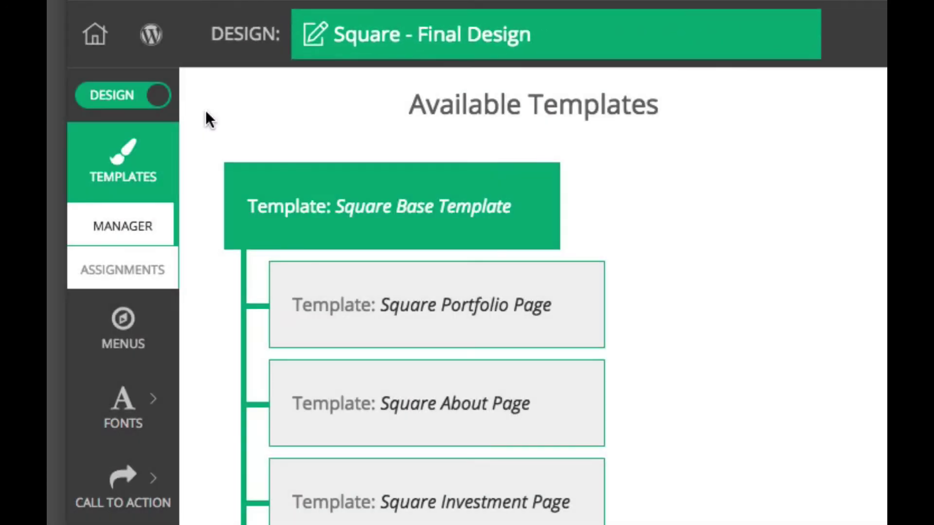
{"action": "left_click", "coordinate": [132, 108]}
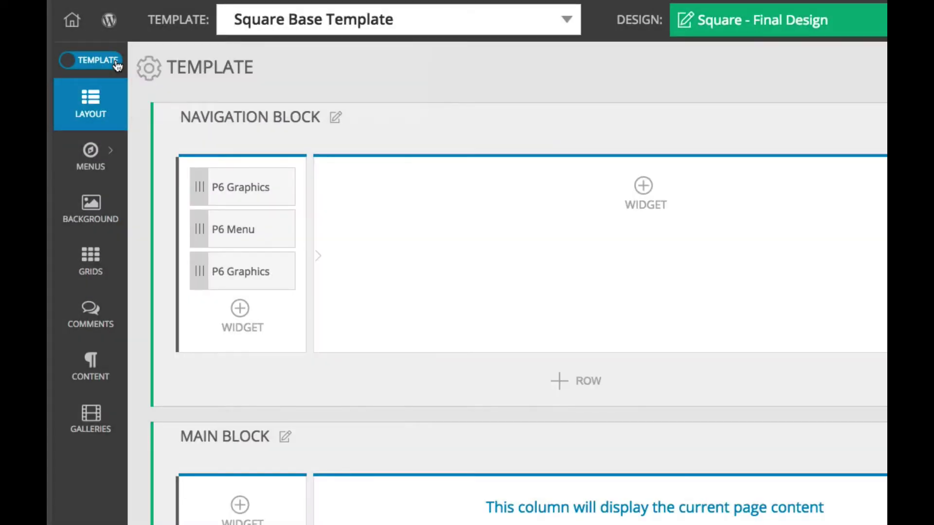
{"action": "left_click", "coordinate": [131, 84]}
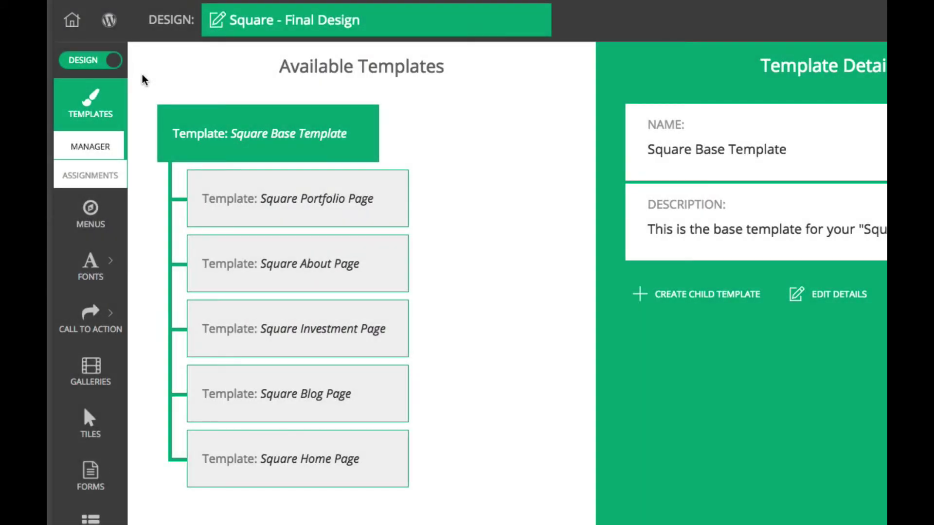
{"action": "left_click", "coordinate": [113, 62]}
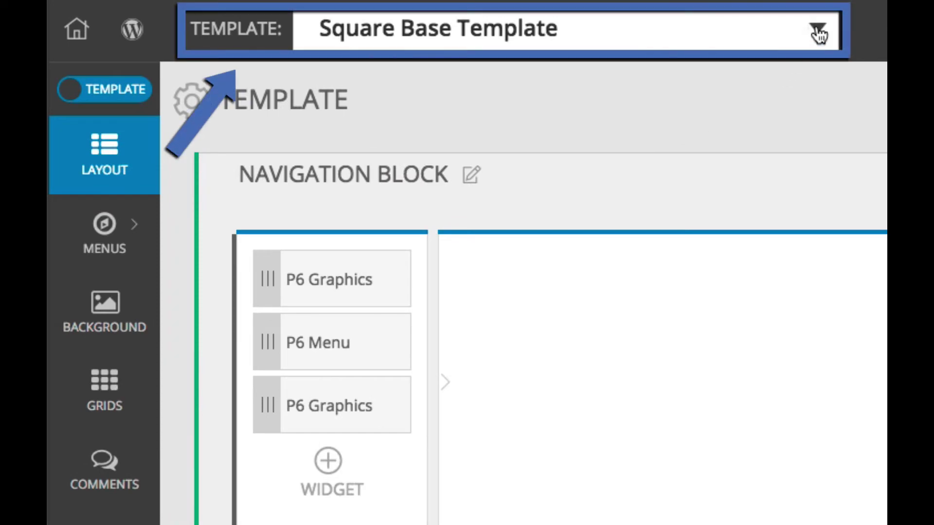
{"action": "left_click", "coordinate": [818, 32]}
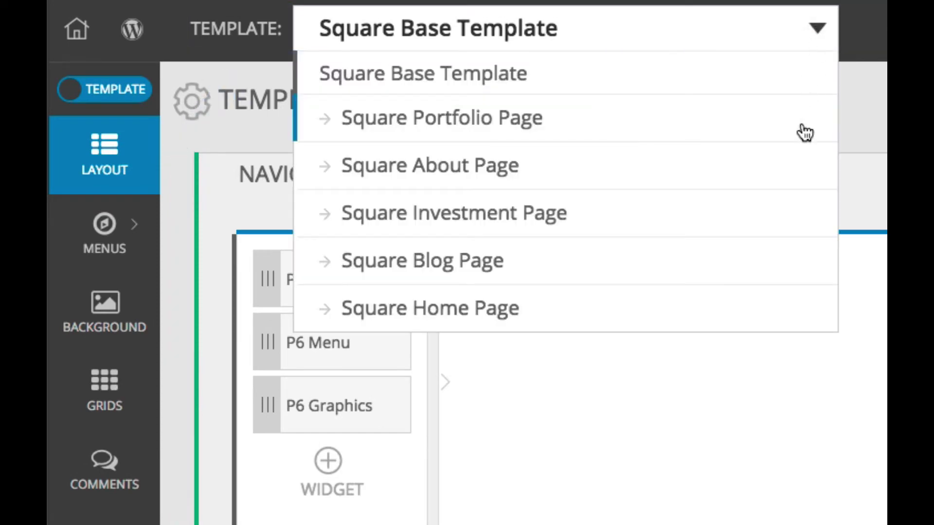
{"action": "left_click", "coordinate": [709, 35]}
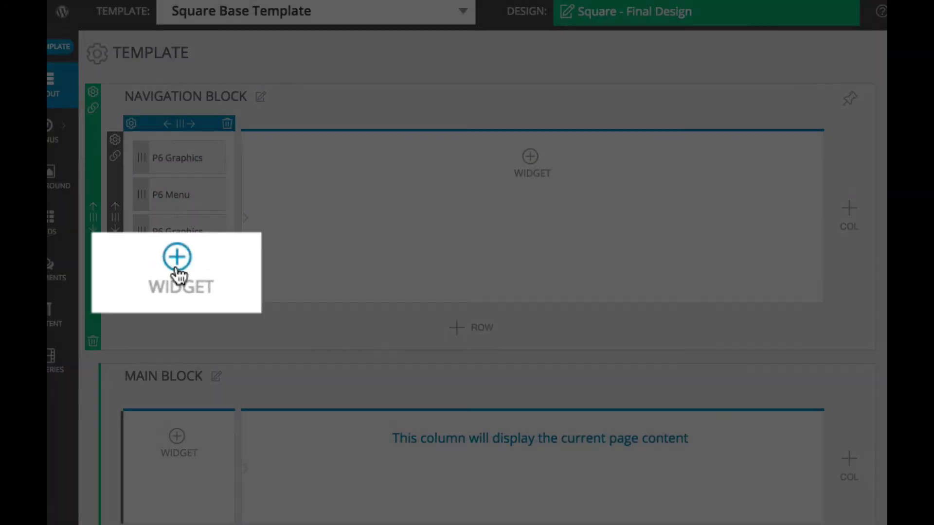
{"action": "left_click", "coordinate": [176, 267]}
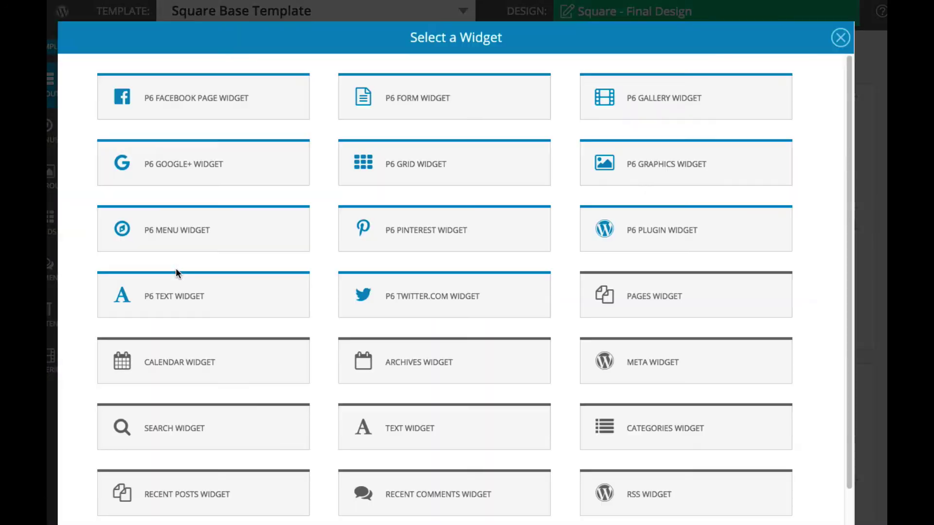
{"action": "left_click", "coordinate": [834, 42]}
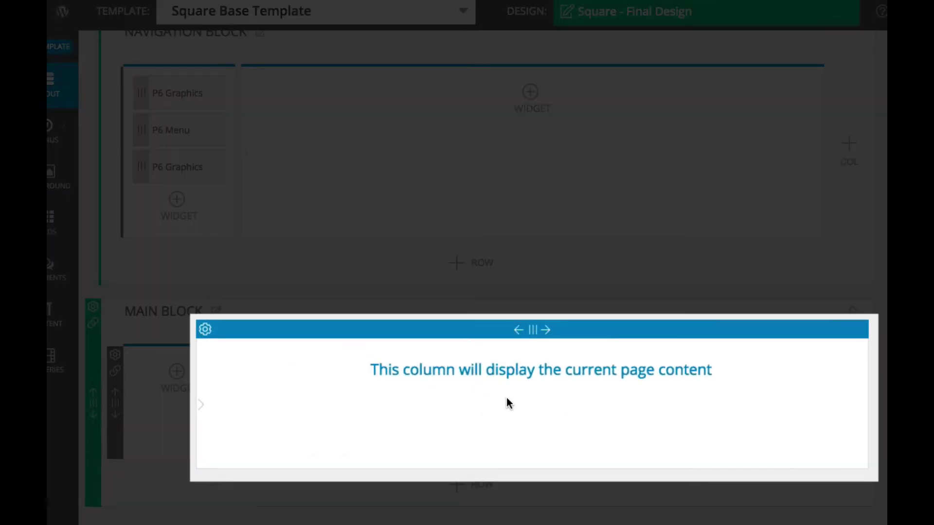
{"action": "left_click", "coordinate": [507, 398]}
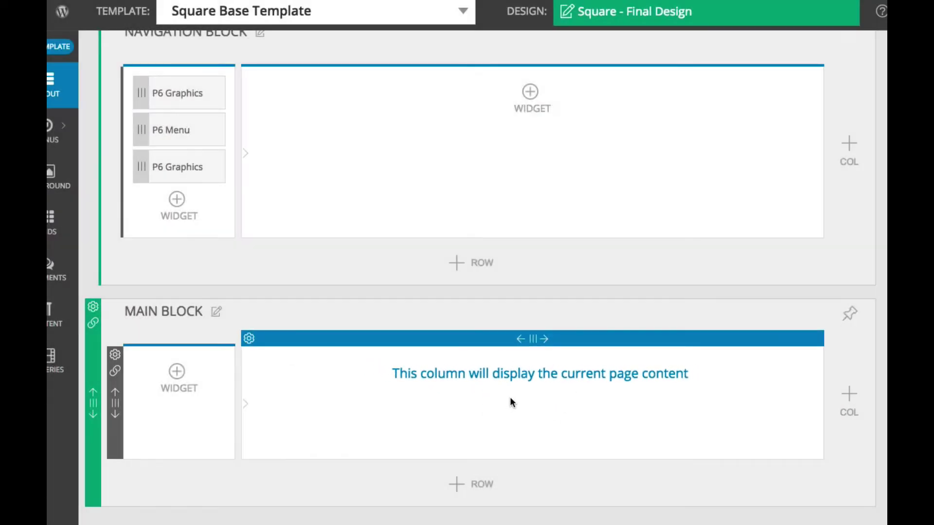
Add and then delete a third Navigation Block column, and review Column 2's appearance settings.
{"action": "scroll", "coordinate": [499, 292], "scroll_direction": "up", "scroll_amount": 2}
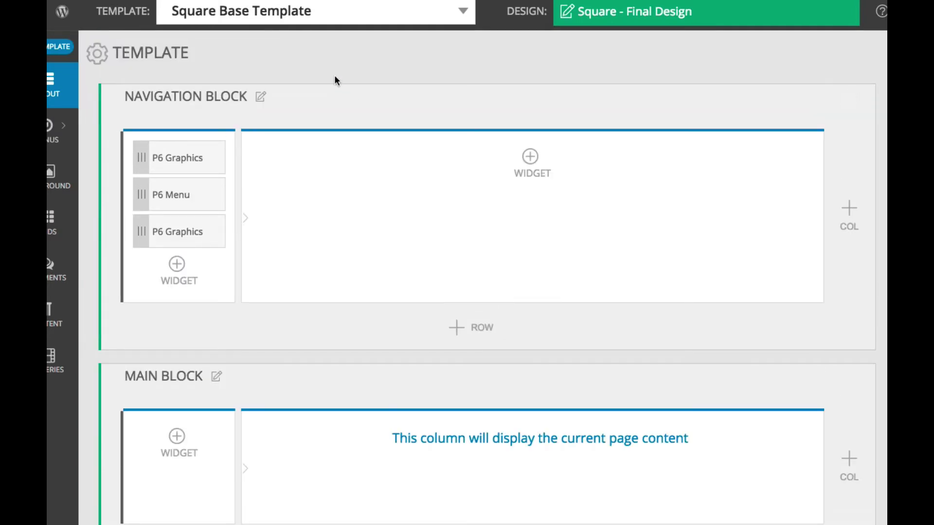
{"action": "left_click", "coordinate": [850, 209]}
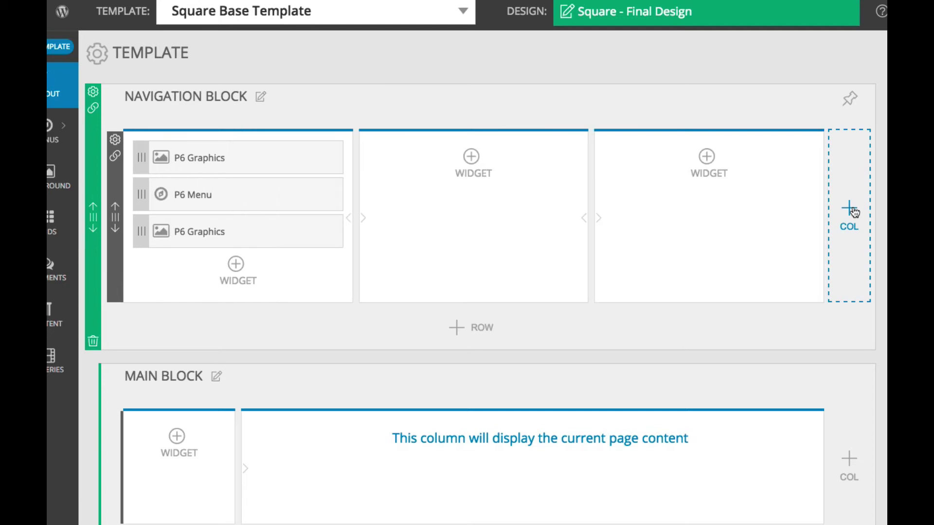
{"action": "left_click", "coordinate": [815, 123]}
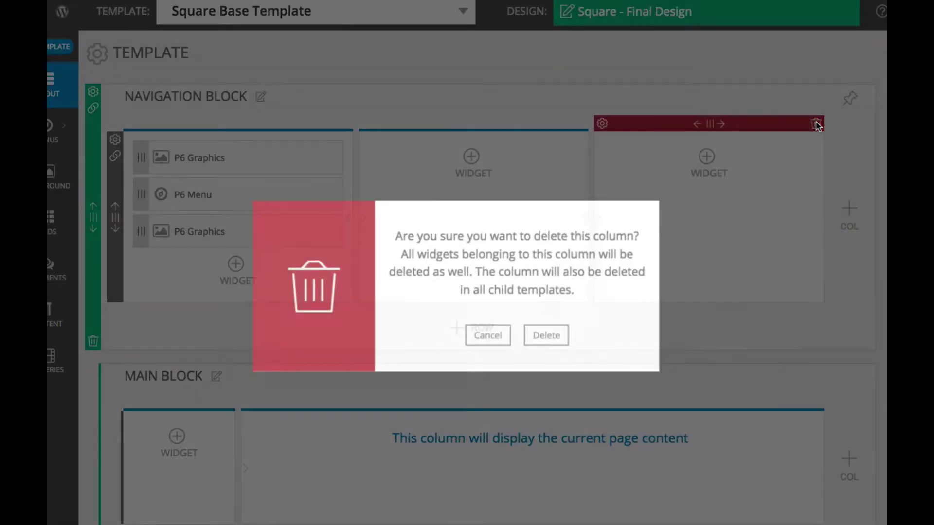
{"action": "left_click", "coordinate": [551, 338]}
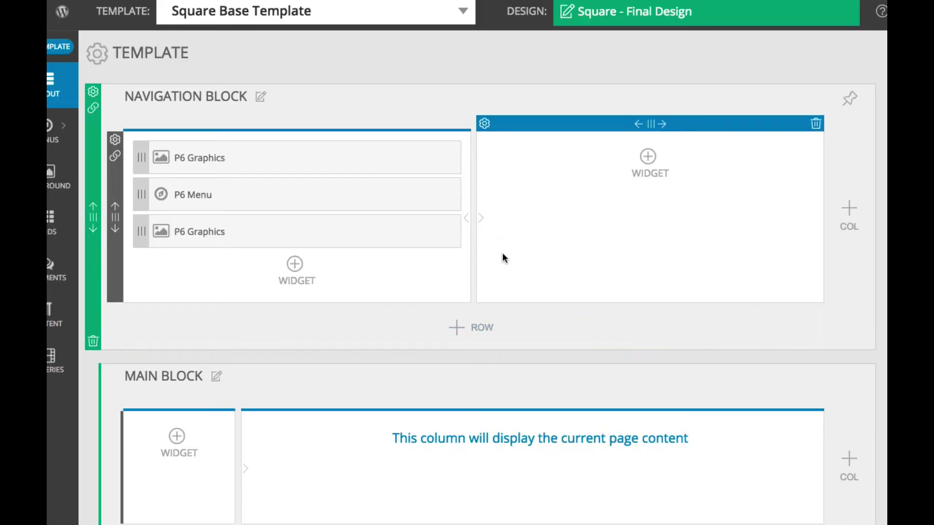
{"action": "left_click", "coordinate": [484, 125]}
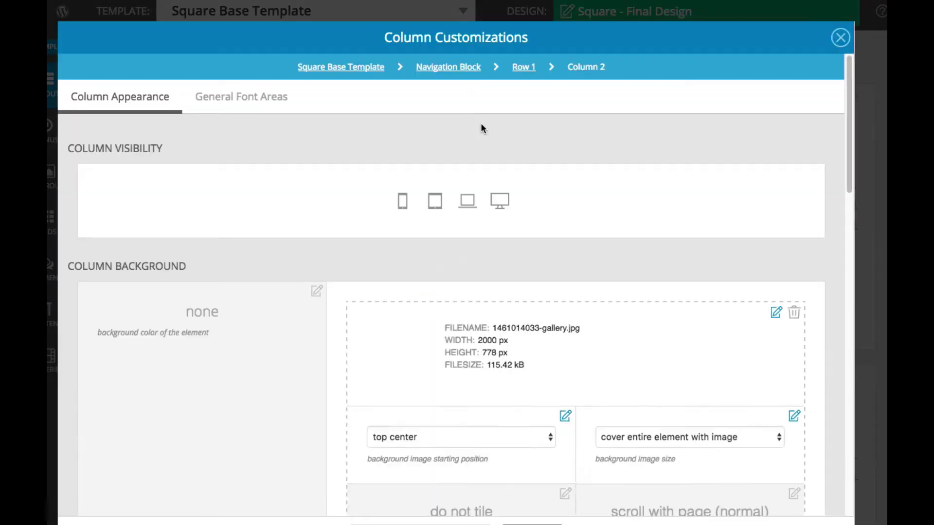
{"action": "scroll", "coordinate": [480, 266], "scroll_direction": "down", "scroll_amount": 15}
{"action": "scroll", "coordinate": [482, 266], "scroll_direction": "up", "scroll_amount": 15}
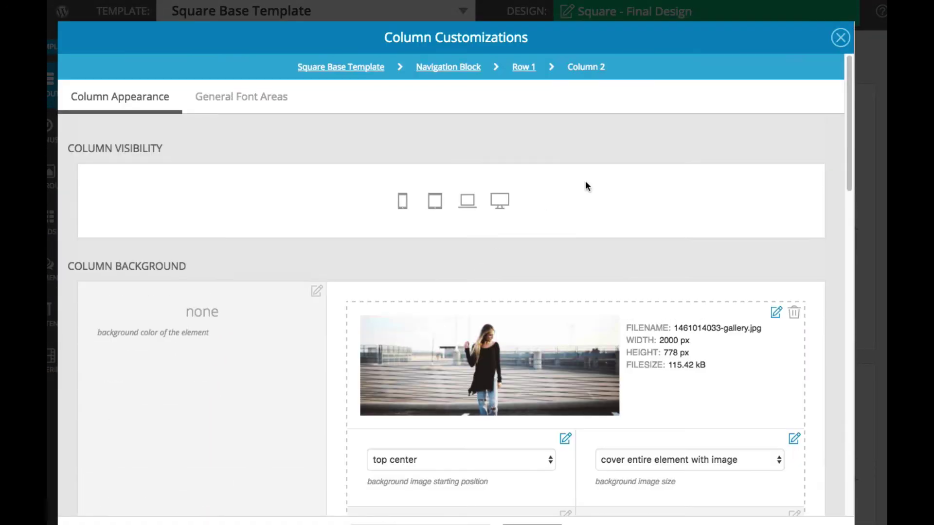
{"action": "left_click", "coordinate": [840, 38]}
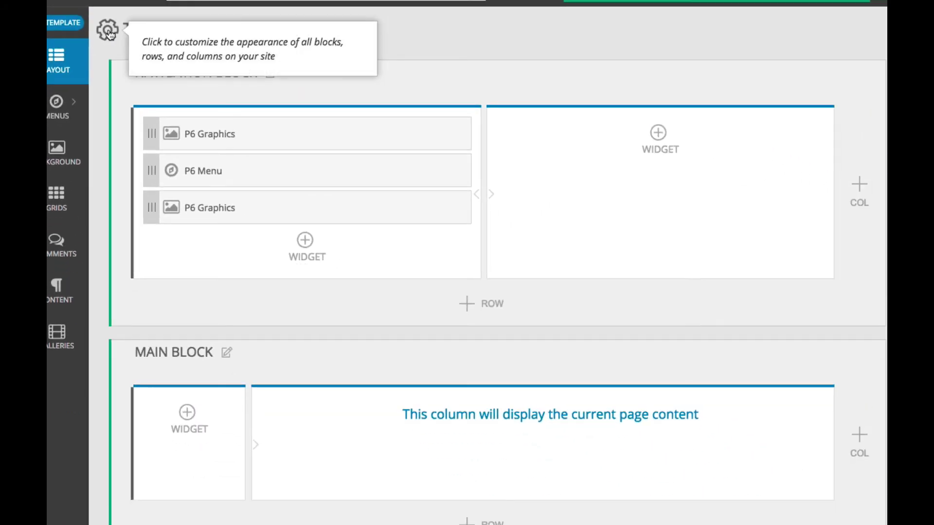
{"action": "left_click", "coordinate": [108, 30]}
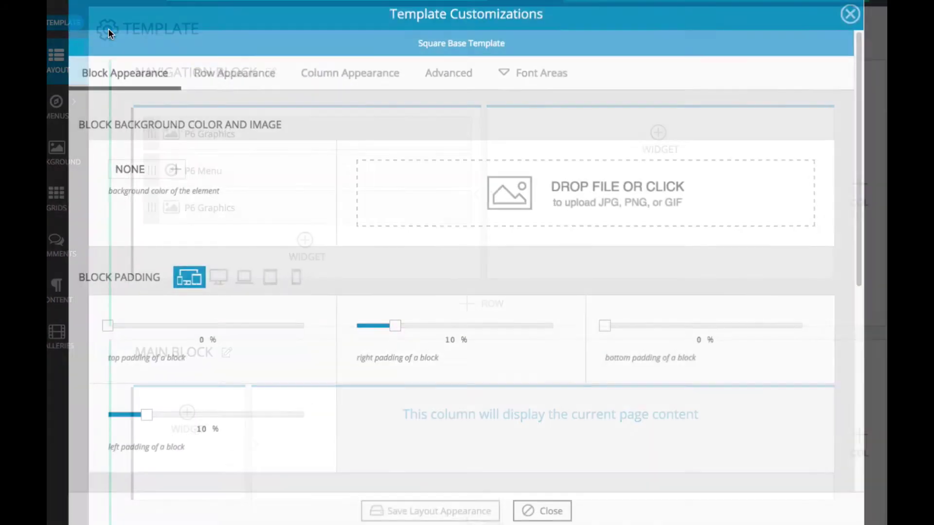
{"action": "scroll", "coordinate": [238, 107], "scroll_direction": "down", "scroll_amount": 3}
{"action": "scroll", "coordinate": [256, 119], "scroll_direction": "down", "scroll_amount": 5}
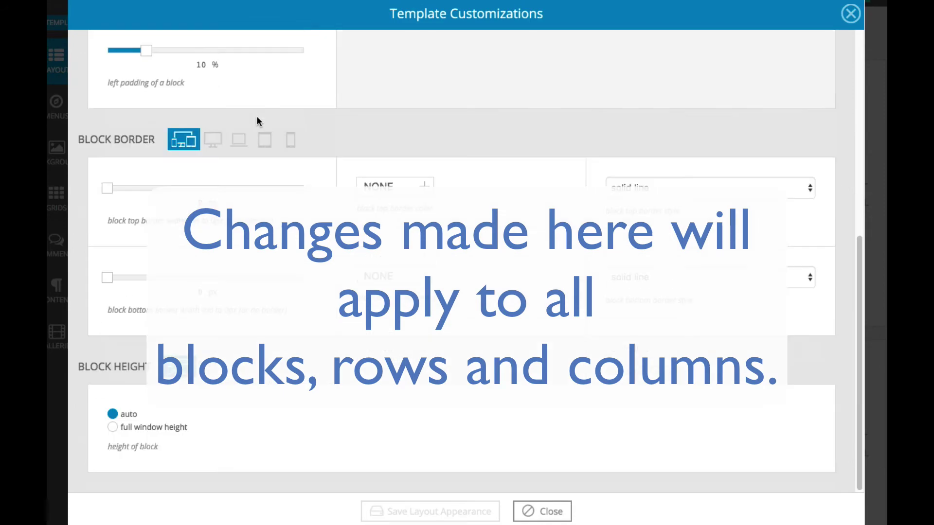
{"action": "scroll", "coordinate": [256, 119], "scroll_direction": "up", "scroll_amount": 8}
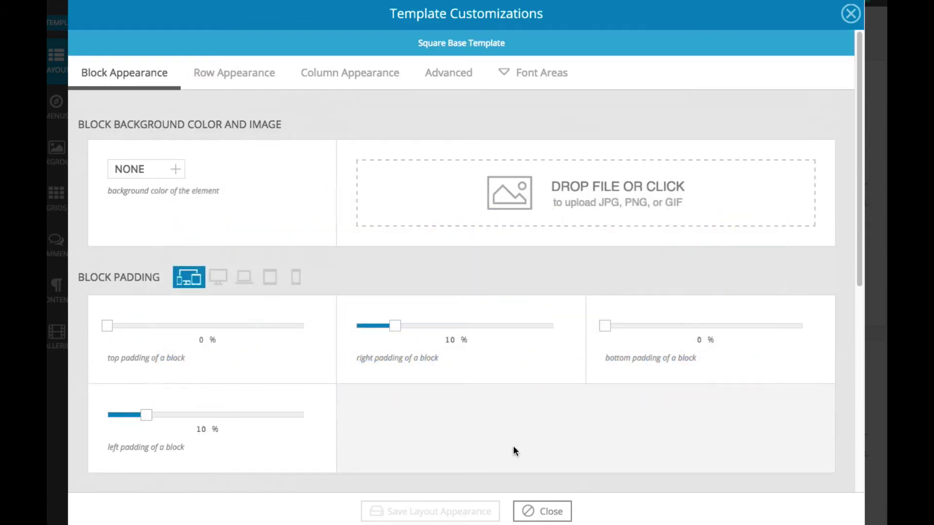
{"action": "left_click", "coordinate": [545, 510]}
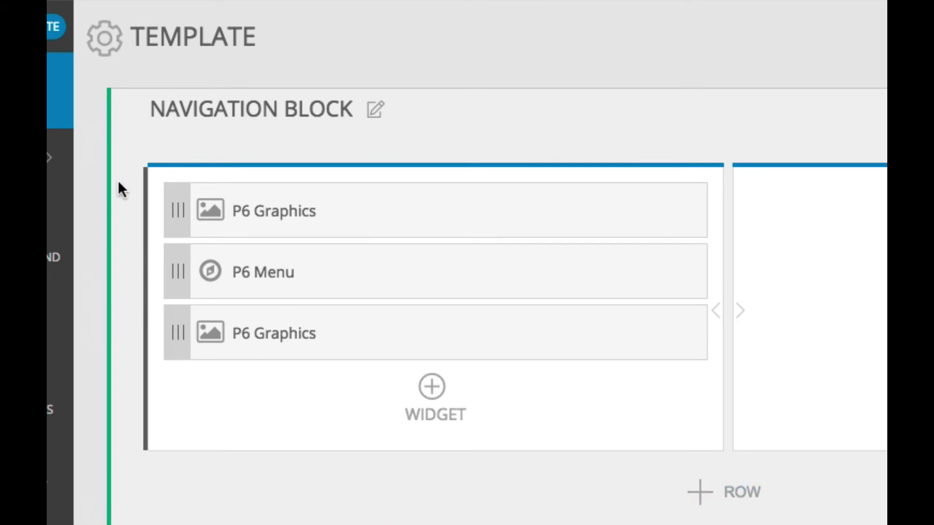
{"action": "mouse_move", "coordinate": [144, 121]}
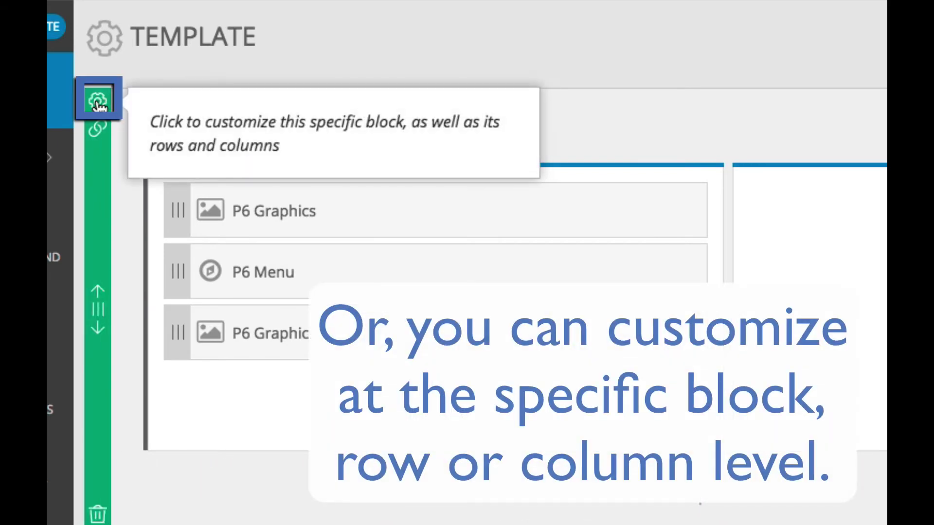
{"action": "mouse_move", "coordinate": [133, 182]}
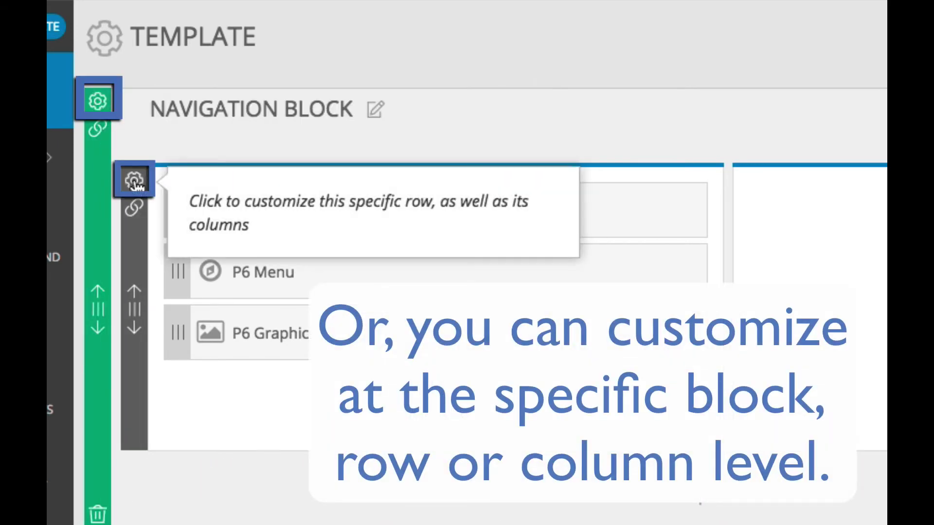
{"action": "mouse_move", "coordinate": [161, 154]}
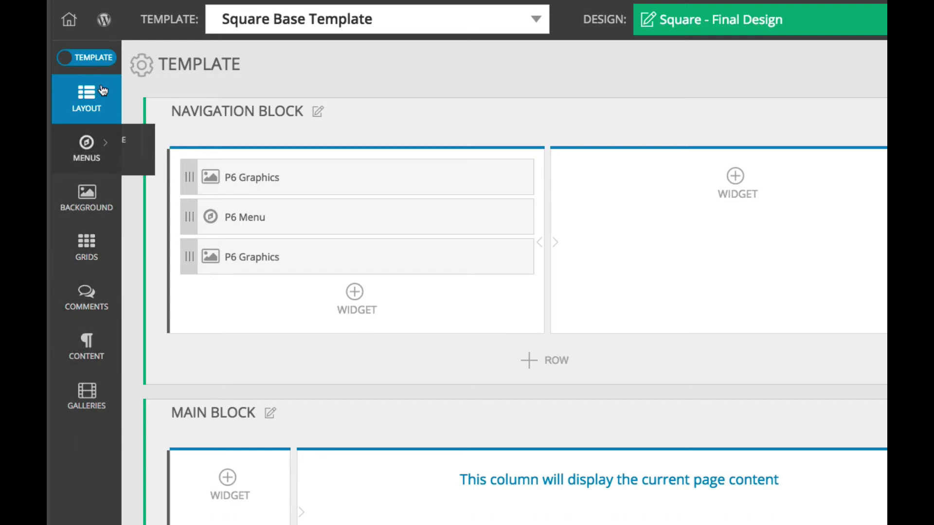
Toggle to Design and back to Template to return to the Square home preview.
{"action": "left_click", "coordinate": [97, 57]}
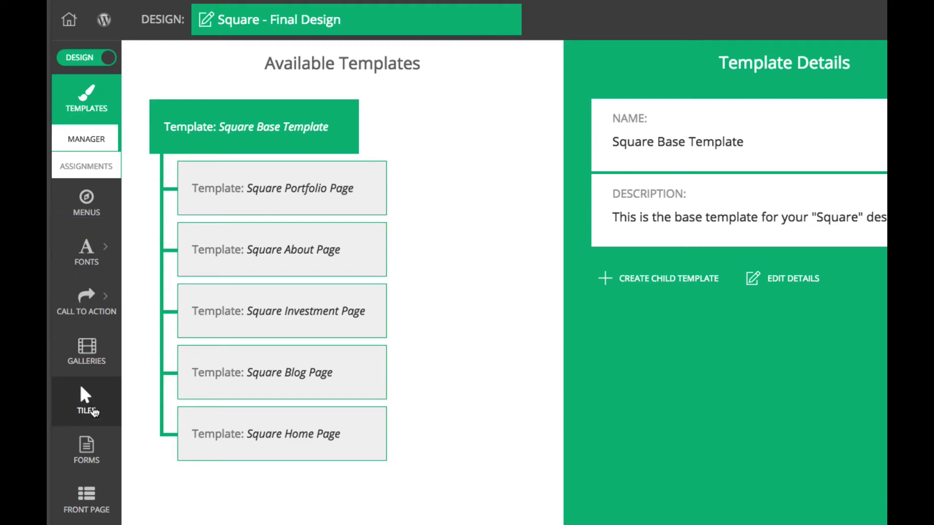
{"action": "left_click", "coordinate": [82, 58]}
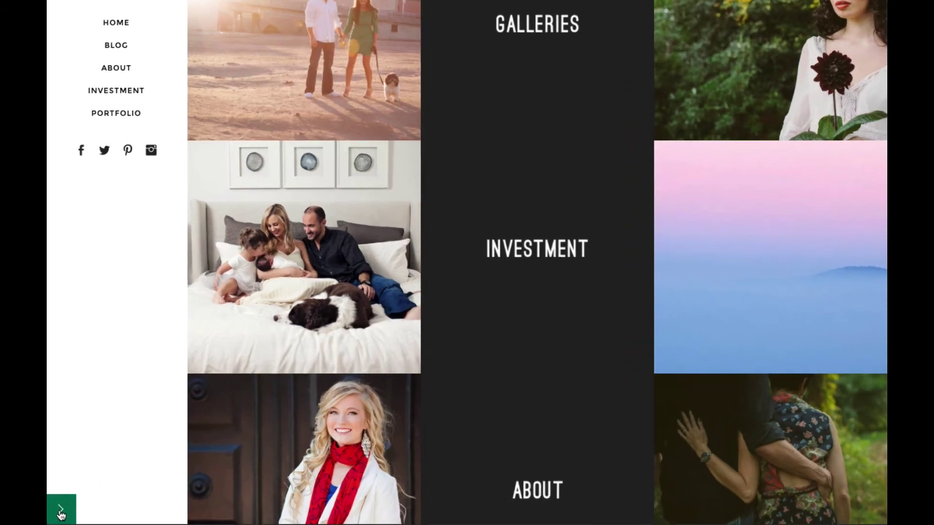
Open the ProPhoto bar and check its Design dropdown of available designs.
{"action": "left_click", "coordinate": [62, 511]}
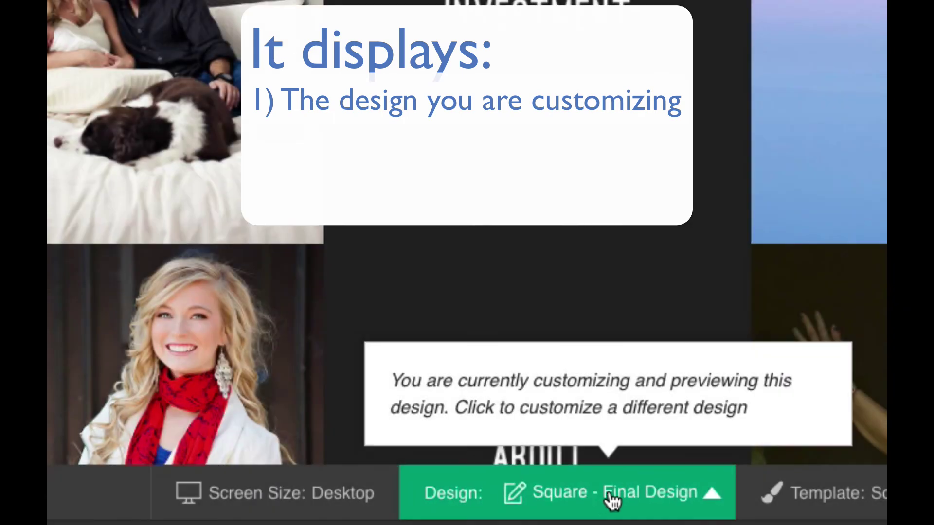
{"action": "left_click", "coordinate": [718, 493]}
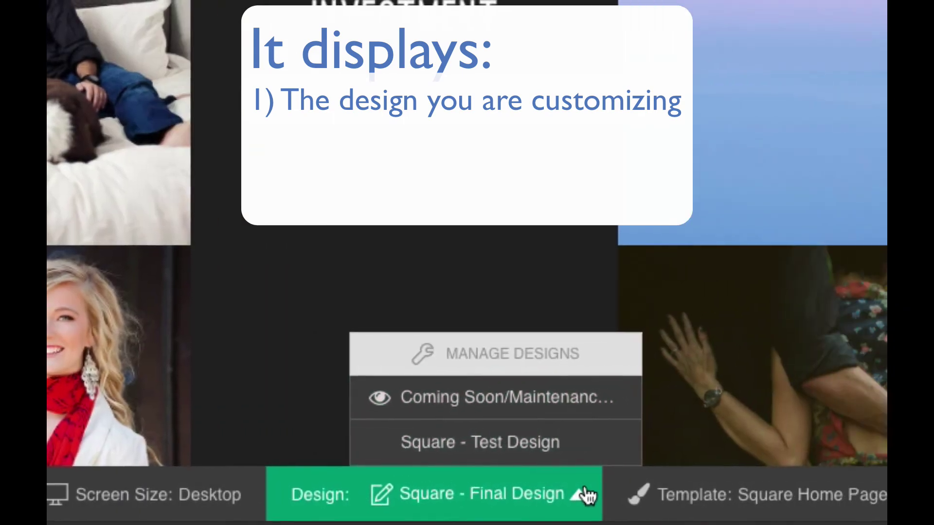
{"action": "left_click", "coordinate": [718, 495]}
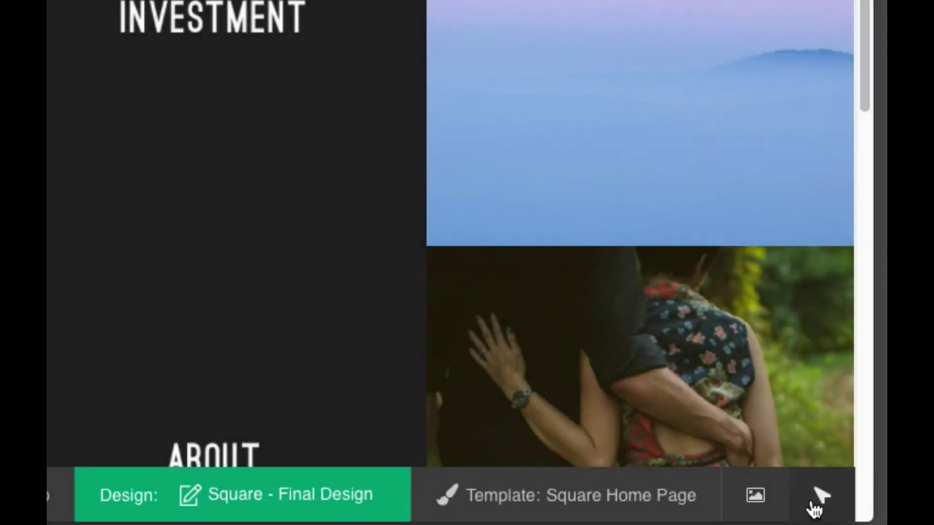
Turn on select mode and open the Square Home Page template layout from the logo.
{"action": "left_click", "coordinate": [813, 503]}
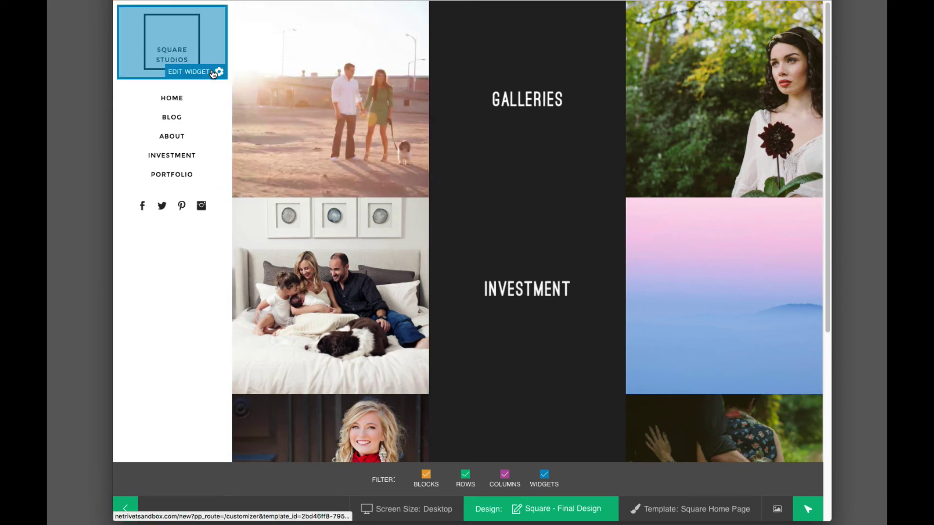
{"action": "left_click", "coordinate": [219, 74]}
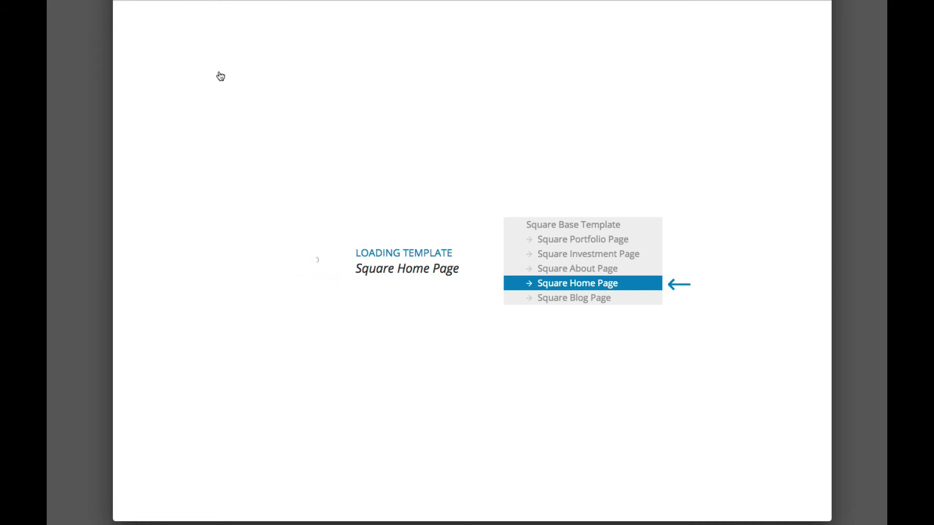
{"action": "scroll", "coordinate": [220, 76], "scroll_direction": "down", "scroll_amount": 1}
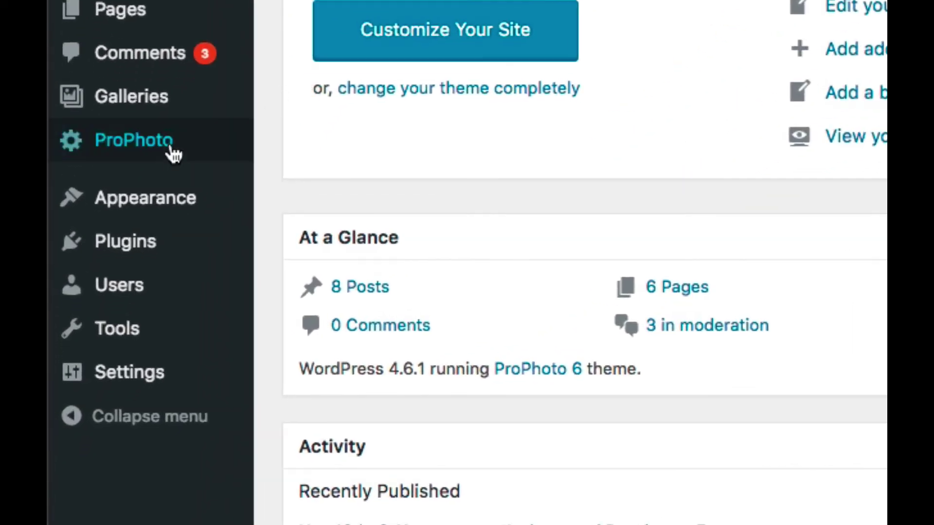
{"action": "mouse_move", "coordinate": [168, 276]}
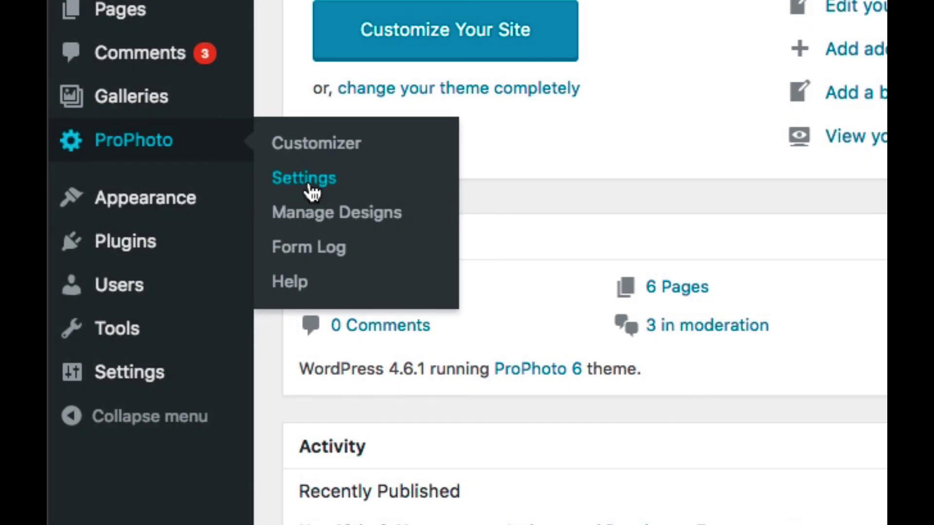
{"action": "left_click", "coordinate": [285, 191]}
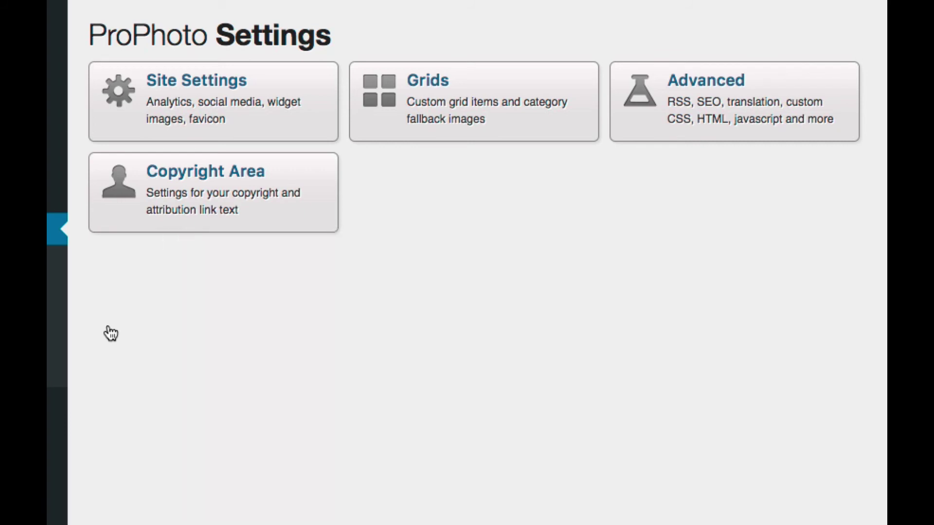
{"action": "left_click", "coordinate": [182, 117]}
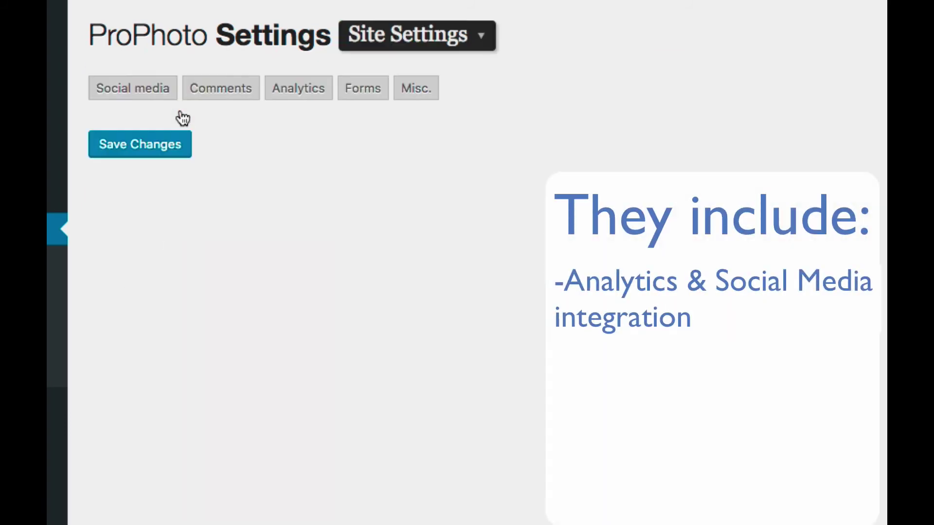
{"action": "left_click", "coordinate": [295, 93]}
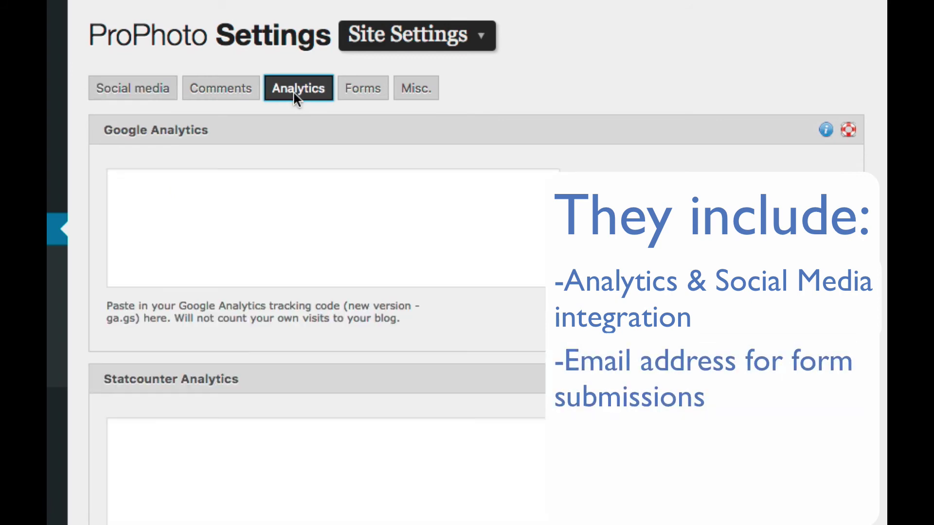
{"action": "left_click", "coordinate": [356, 96]}
{"action": "left_click", "coordinate": [457, 38]}
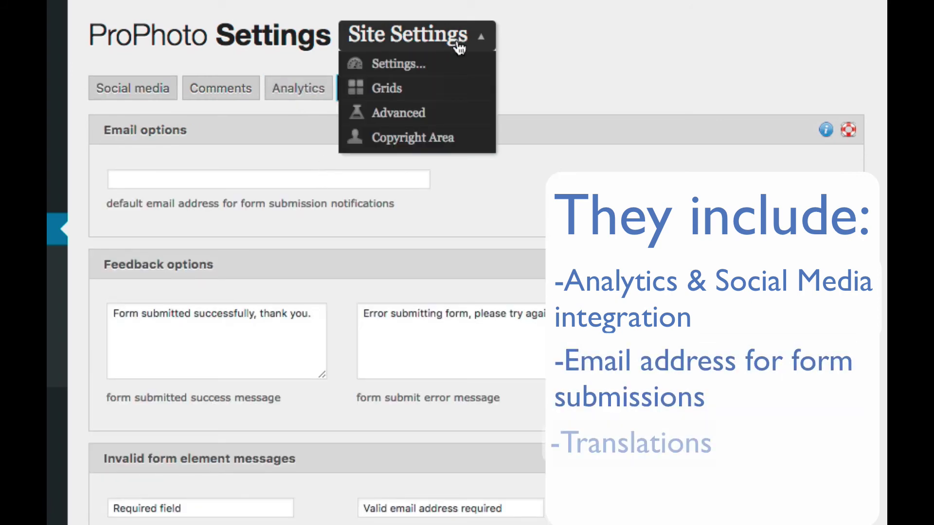
{"action": "left_click", "coordinate": [441, 120]}
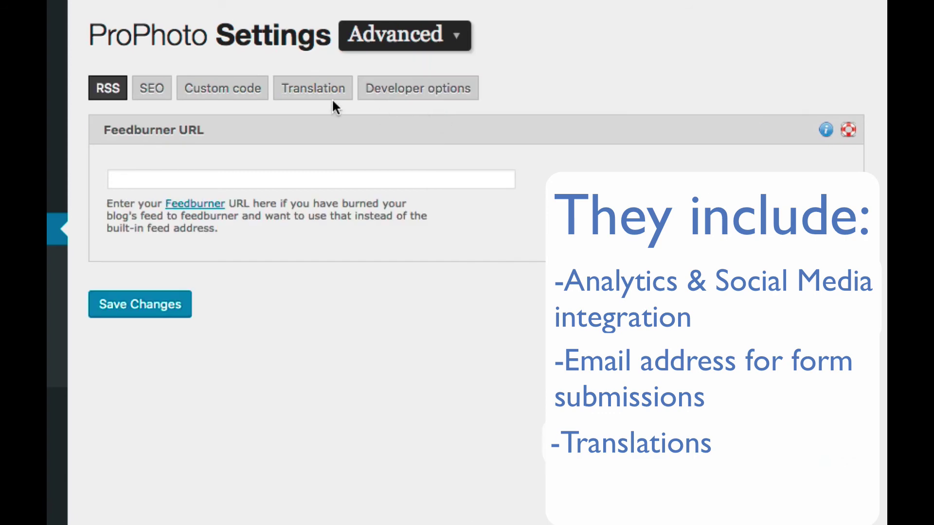
{"action": "left_click", "coordinate": [318, 92]}
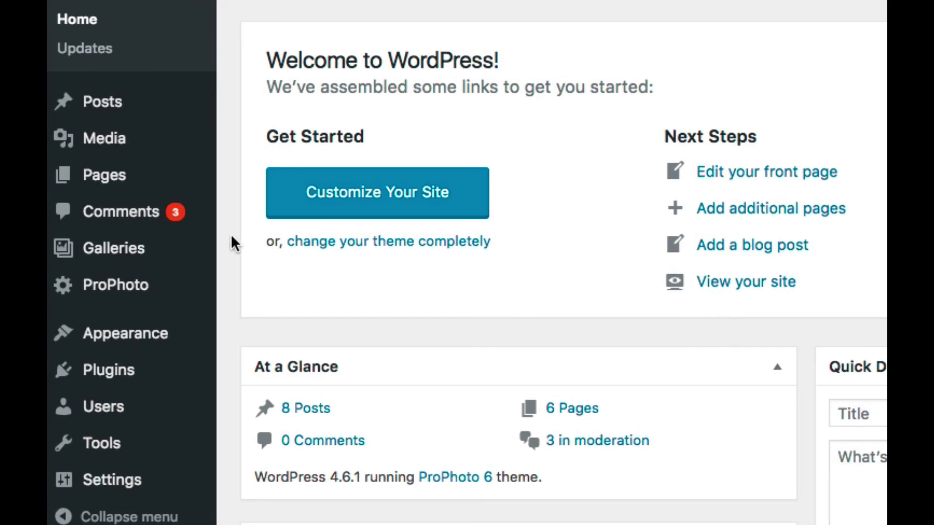
List all ProPhoto galleries and start creating a new gallery.
{"action": "mouse_move", "coordinate": [209, 250]}
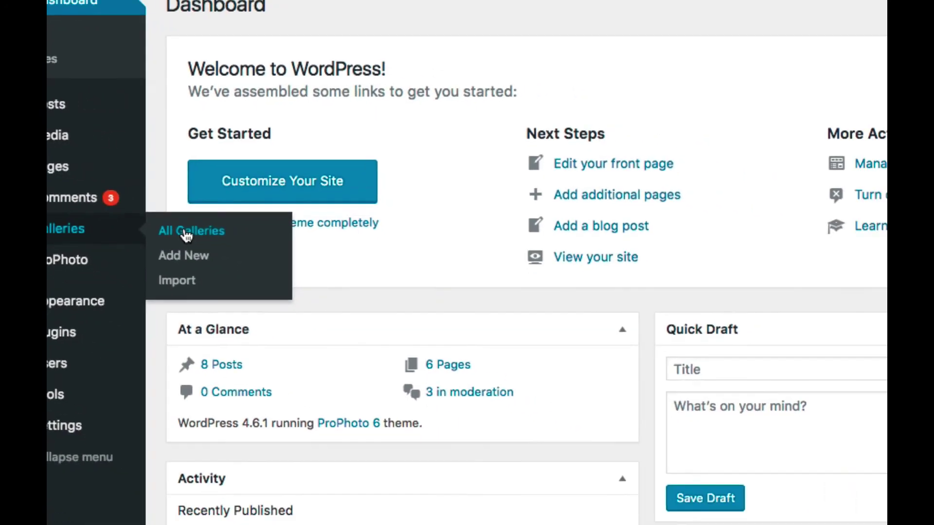
{"action": "left_click", "coordinate": [263, 255]}
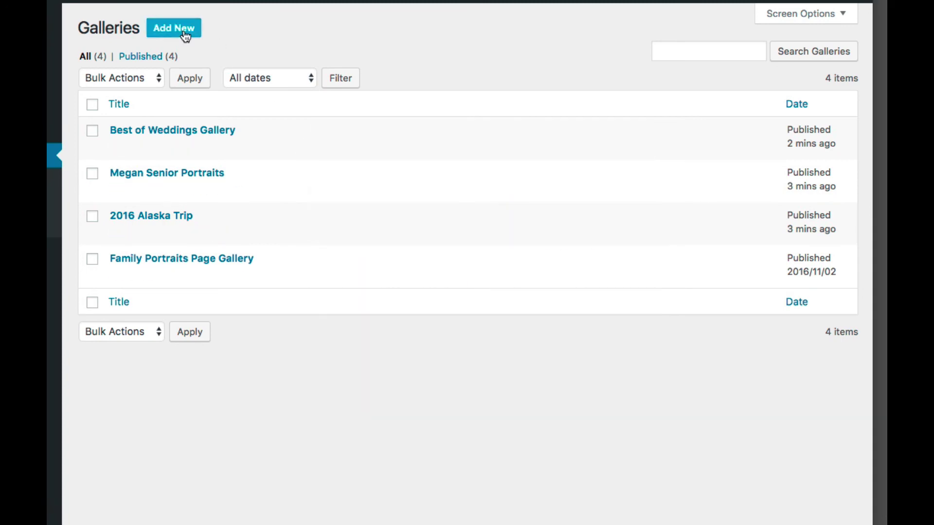
{"action": "left_click", "coordinate": [183, 32]}
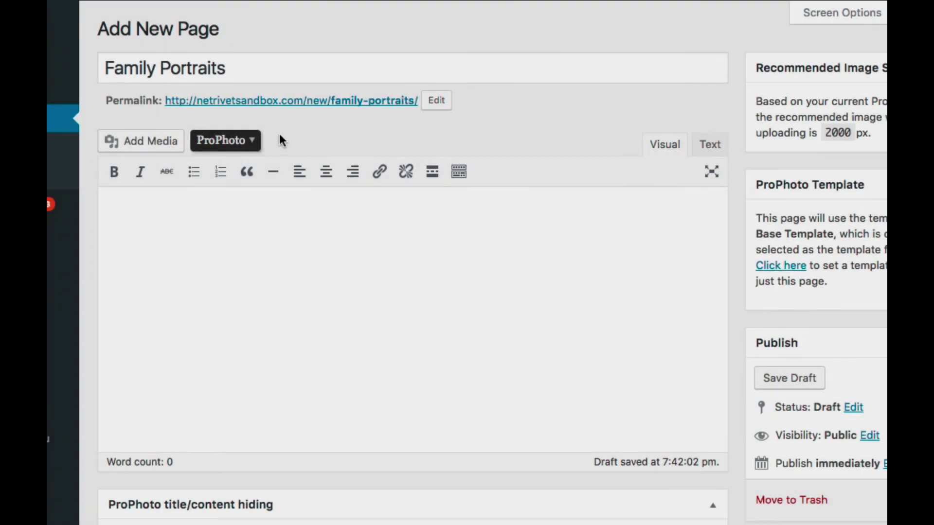
Insert the Family Portraits Page Gallery into the Family Portraits page via ProPhoto > Insert Gallery.
{"action": "left_click", "coordinate": [272, 141]}
{"action": "left_click", "coordinate": [252, 187]}
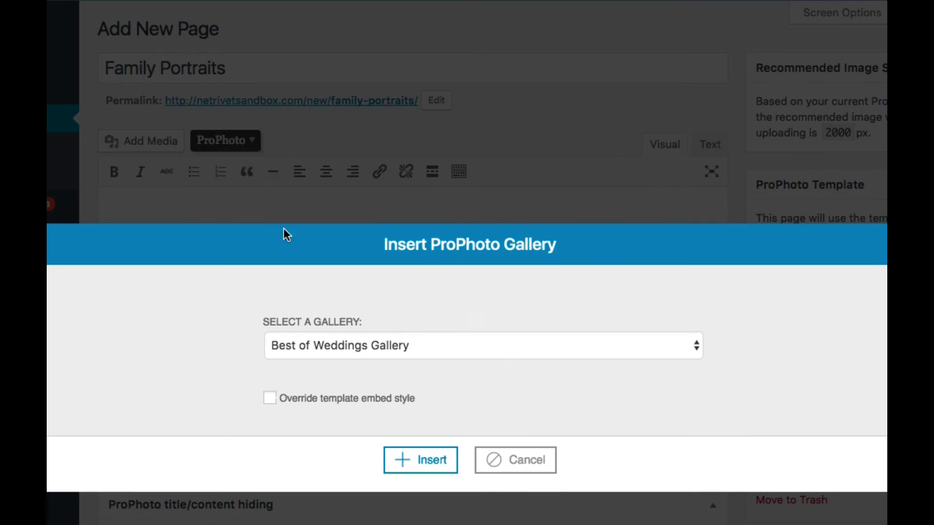
{"action": "left_click", "coordinate": [374, 346]}
{"action": "left_click", "coordinate": [371, 302]}
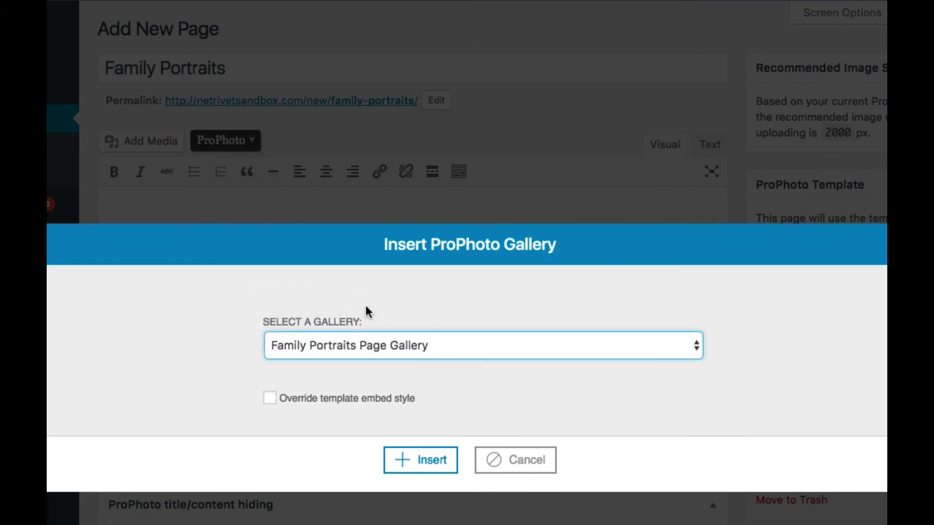
{"action": "left_click", "coordinate": [413, 468]}
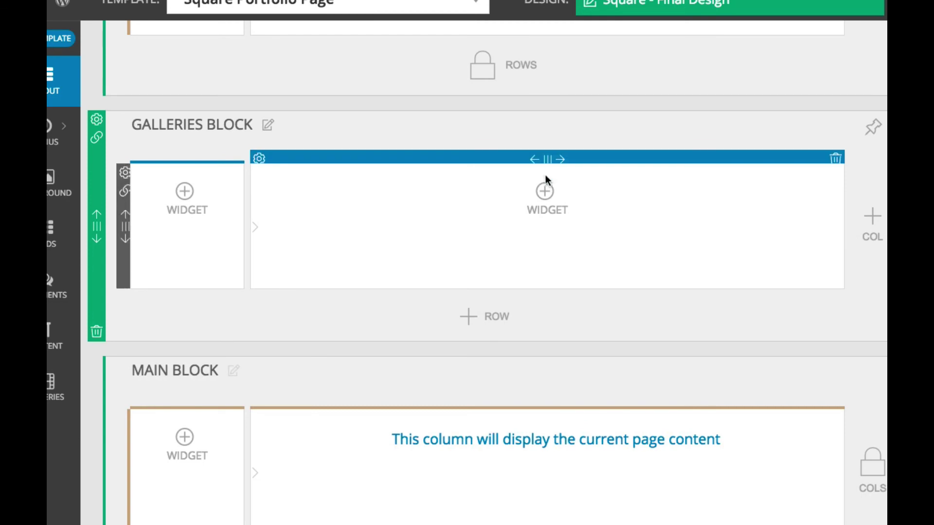
Add a P6 Gallery Widget showing the Family Portraits Page Gallery to the Galleries Block.
{"action": "left_click", "coordinate": [545, 192]}
{"action": "left_click", "coordinate": [670, 99]}
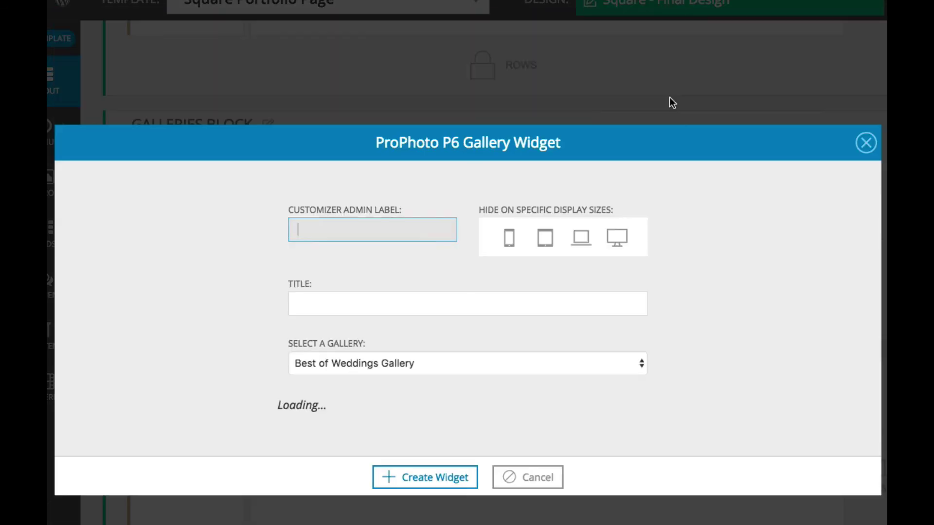
{"action": "left_click", "coordinate": [546, 351]}
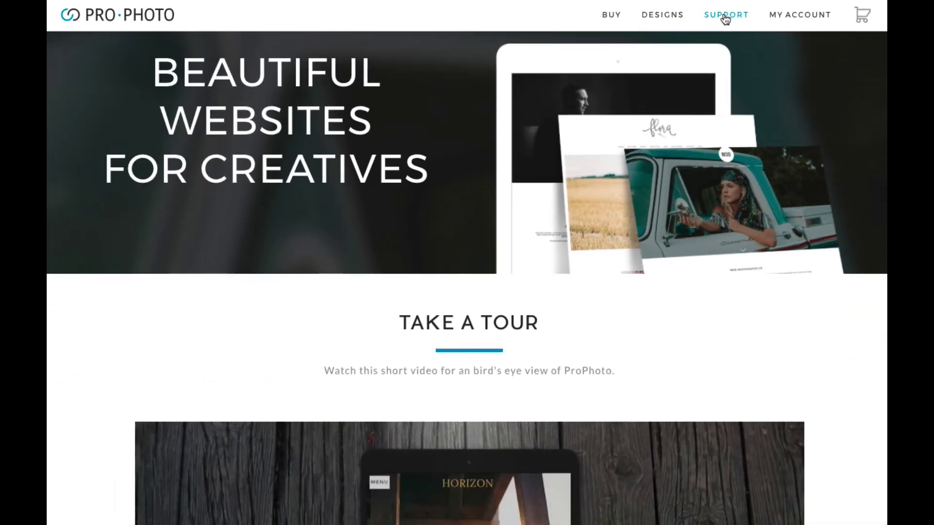
Go to the ProPhoto support site from the header's SUPPORT link and scroll the tutorials.
{"action": "left_click", "coordinate": [629, 29]}
{"action": "scroll", "coordinate": [664, 170], "scroll_direction": "down", "scroll_amount": 3}
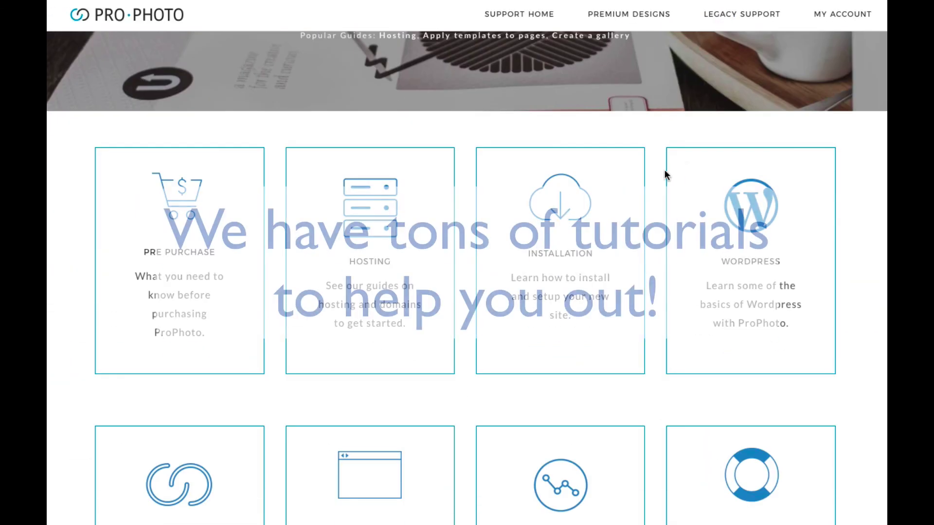